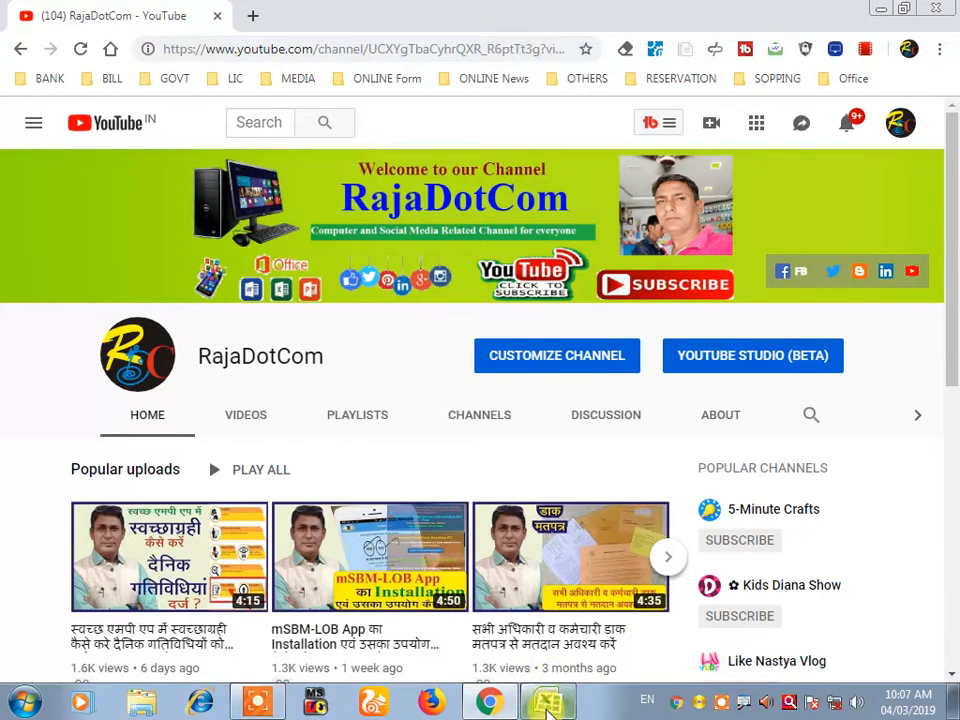
# Switch to the LOB workbook in Excel and bring its Baihar sheet into focus.
pyautogui.click(548, 705)
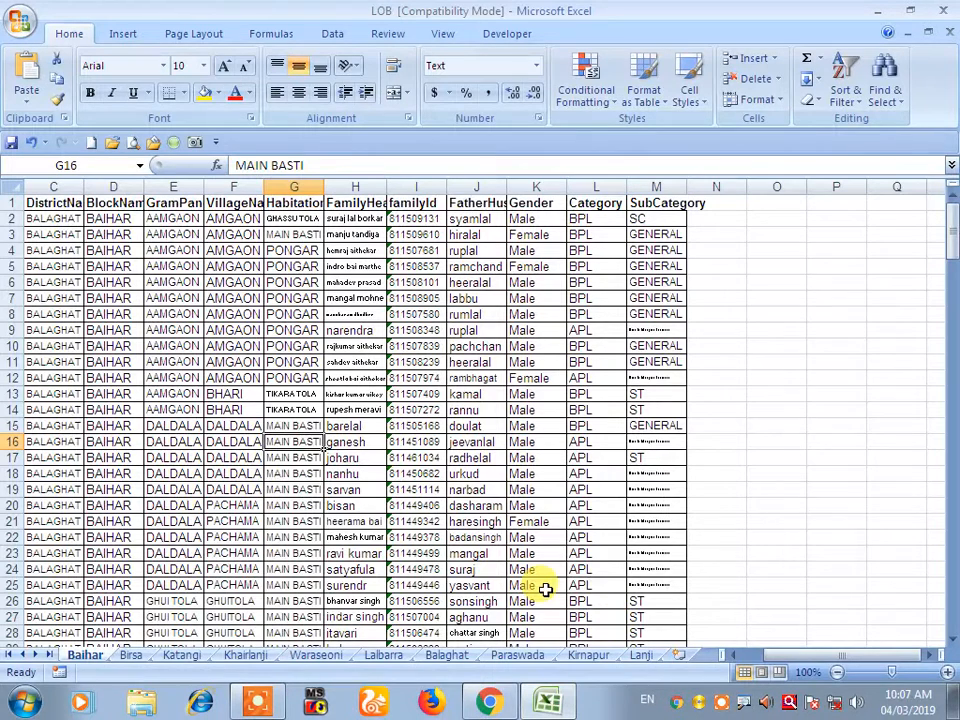
pyautogui.click(716, 360)
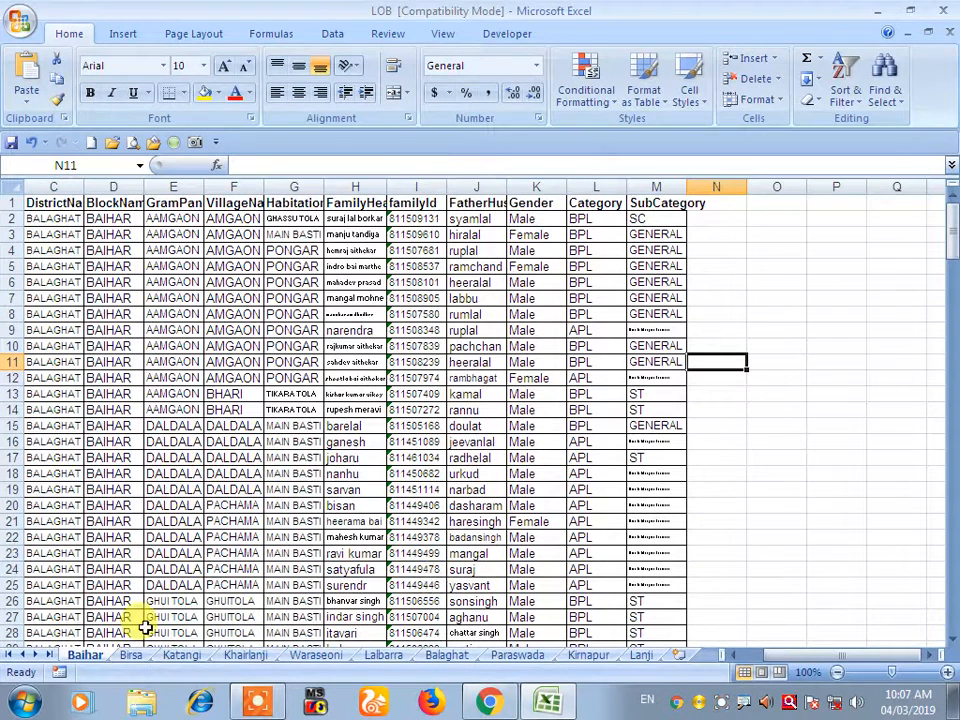
pyautogui.click(180, 537)
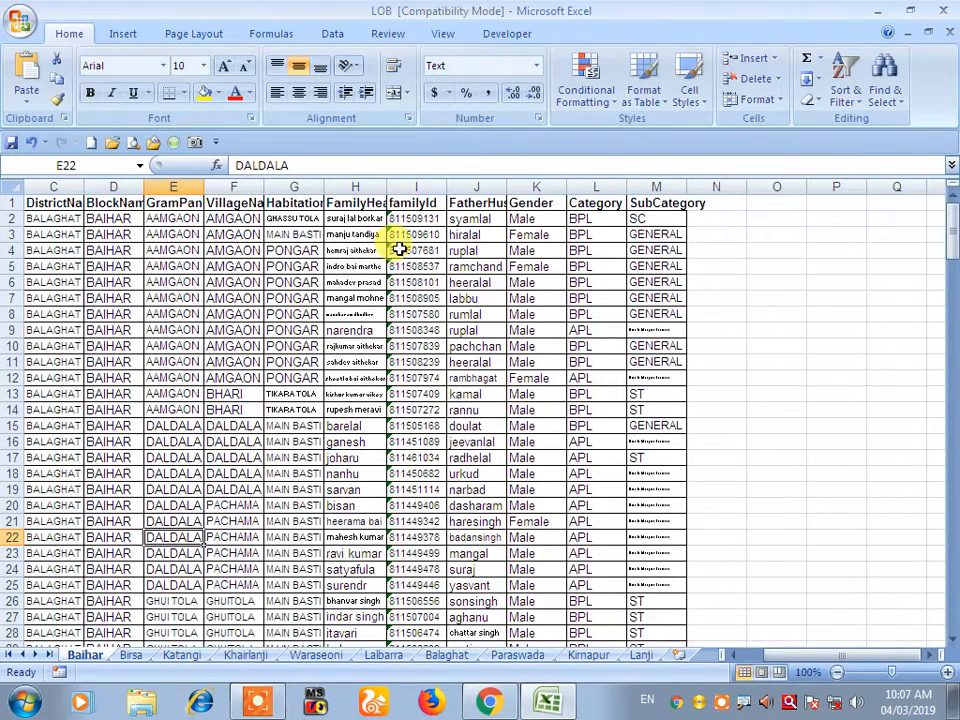
# Adjust the widths of the GramPanchayatName, HabitationName and FamilyHead columns individually on the Baihar sheet.
pyautogui.moveTo(386, 187); pyautogui.dragTo(428, 193)
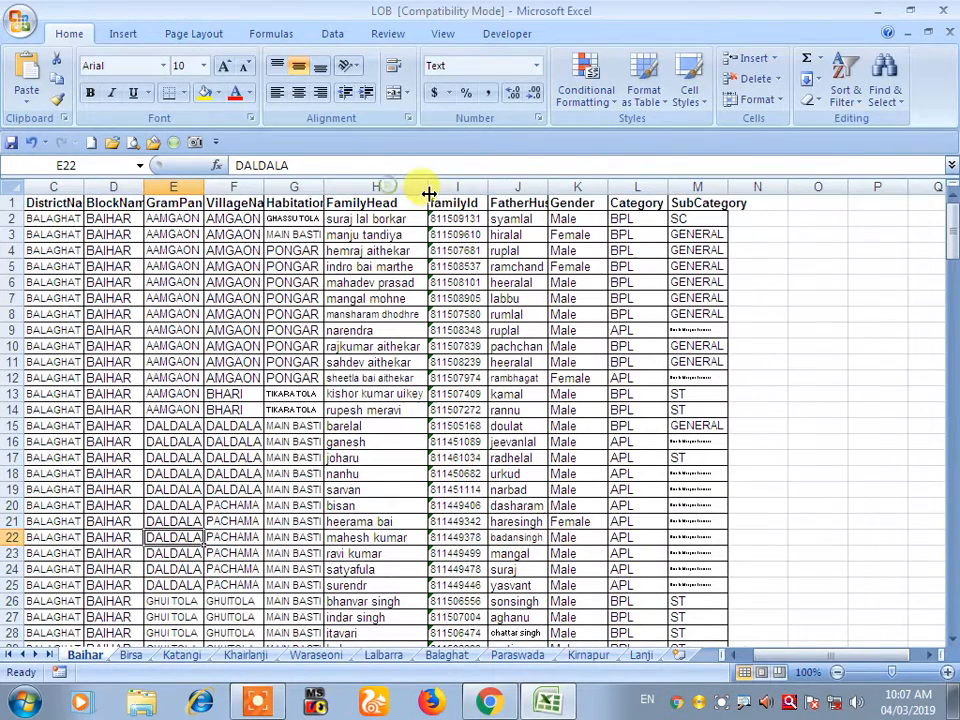
pyautogui.doubleClick(325, 187)
pyautogui.moveTo(465, 186); pyautogui.dragTo(454, 187)
pyautogui.doubleClick(201, 187)
pyautogui.moveTo(279, 186); pyautogui.dragTo(228, 187)
pyautogui.click(383, 328)
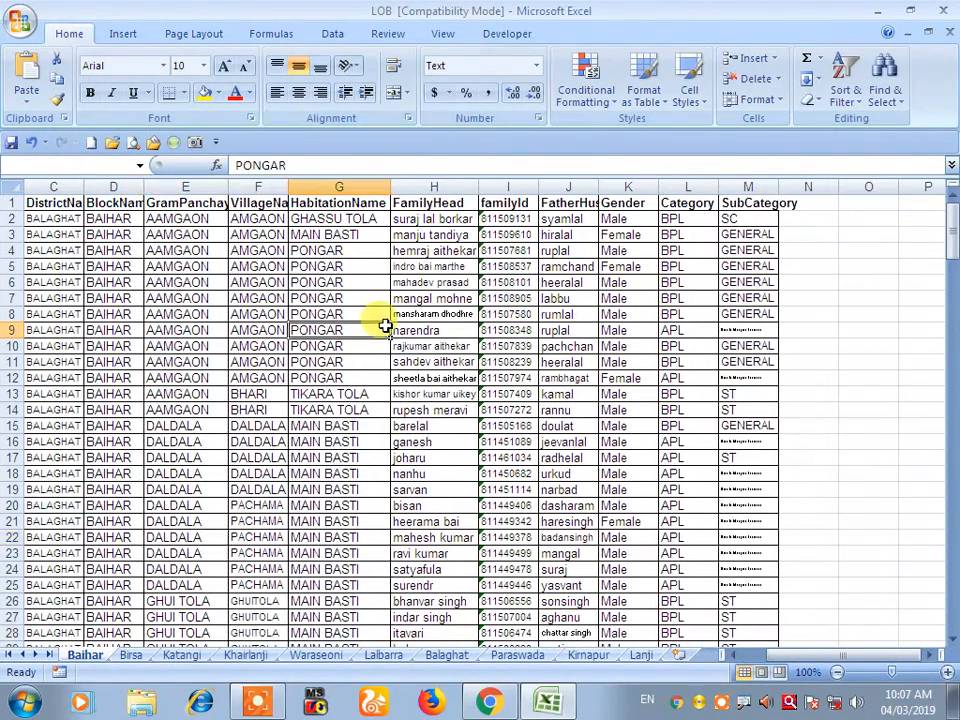
# Look through the block sheets from Katangi to Lanji to compare their column widths, and return to Baihar.
pyautogui.click(185, 655)
pyautogui.click(250, 655)
pyautogui.click(316, 655)
pyautogui.click(383, 655)
pyautogui.click(446, 655)
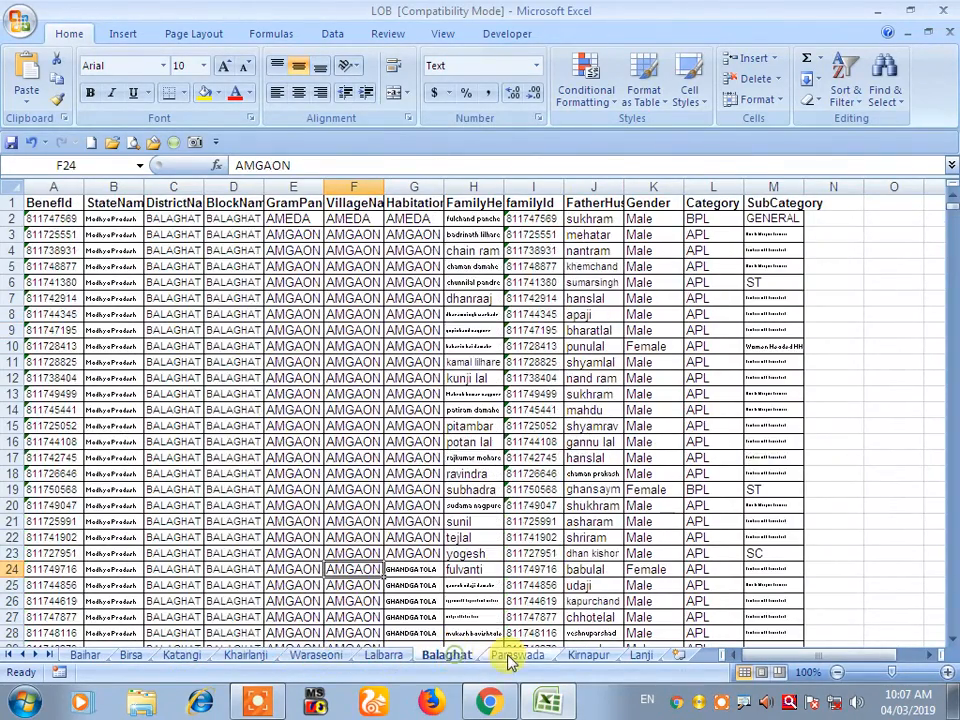
pyautogui.click(518, 655)
pyautogui.click(588, 657)
pyautogui.click(641, 656)
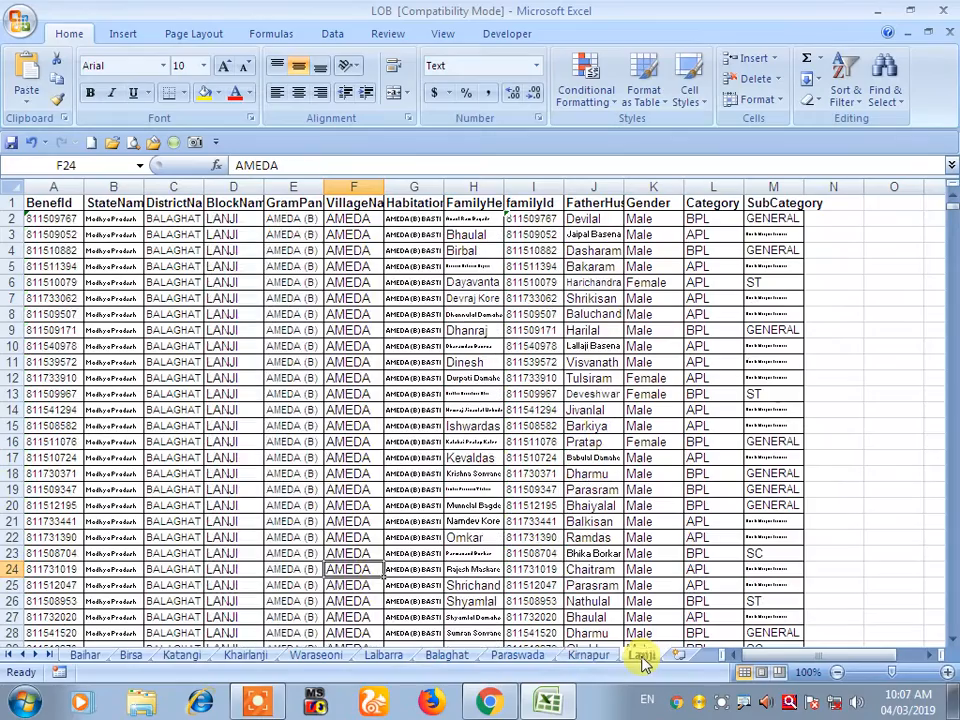
pyautogui.click(130, 655)
pyautogui.click(85, 655)
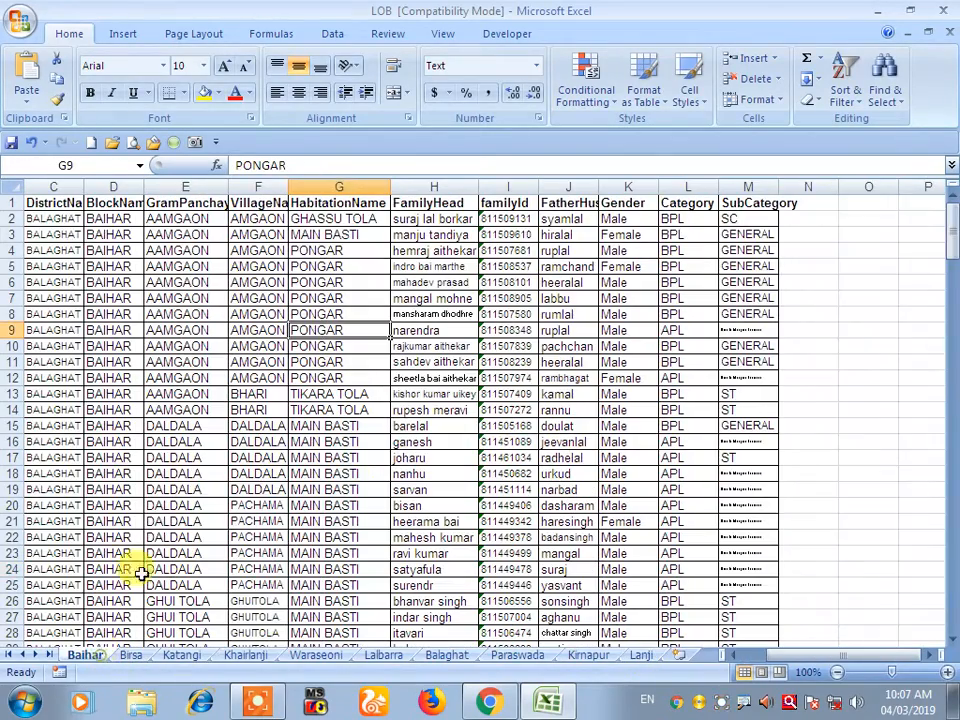
pyautogui.click(183, 487)
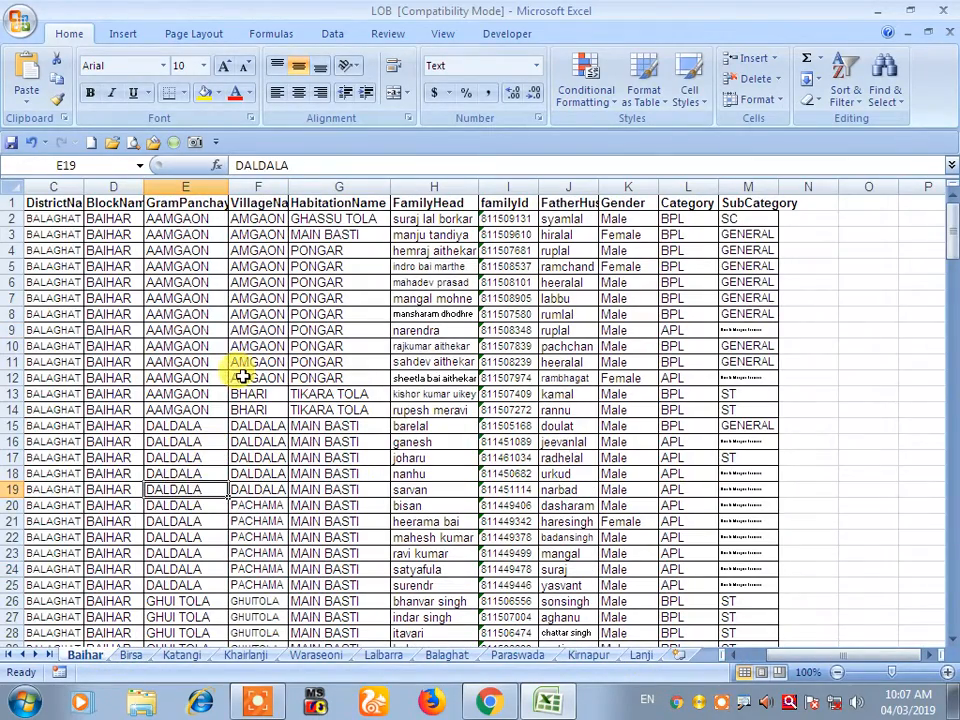
# Group all sheets of the workbook and fit every column's width to its contents at once.
pyautogui.rightClick(93, 662)
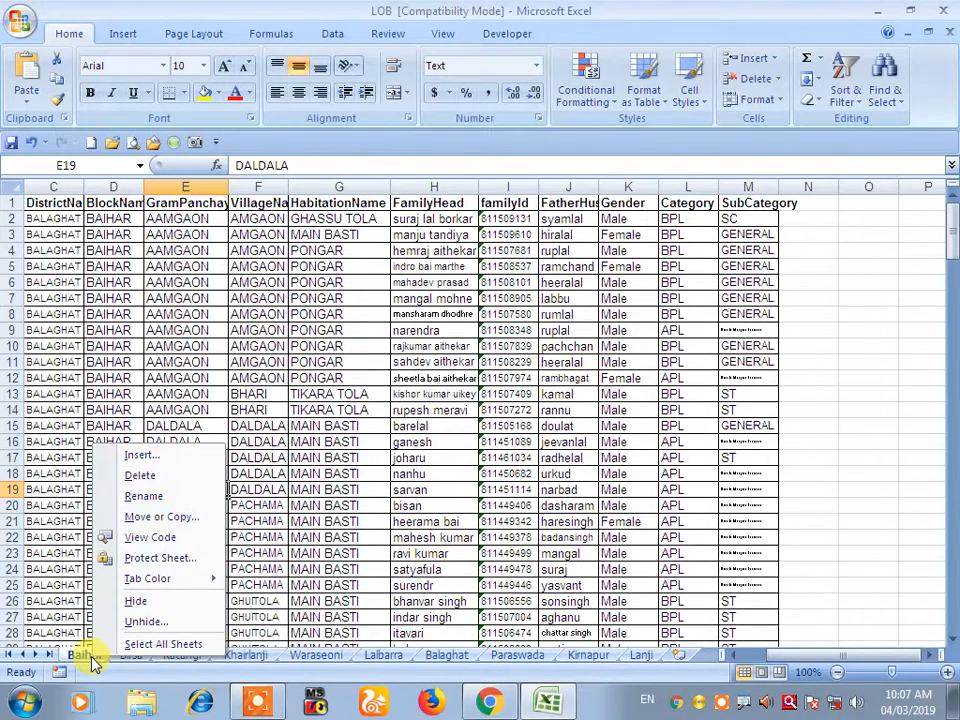
pyautogui.click(155, 648)
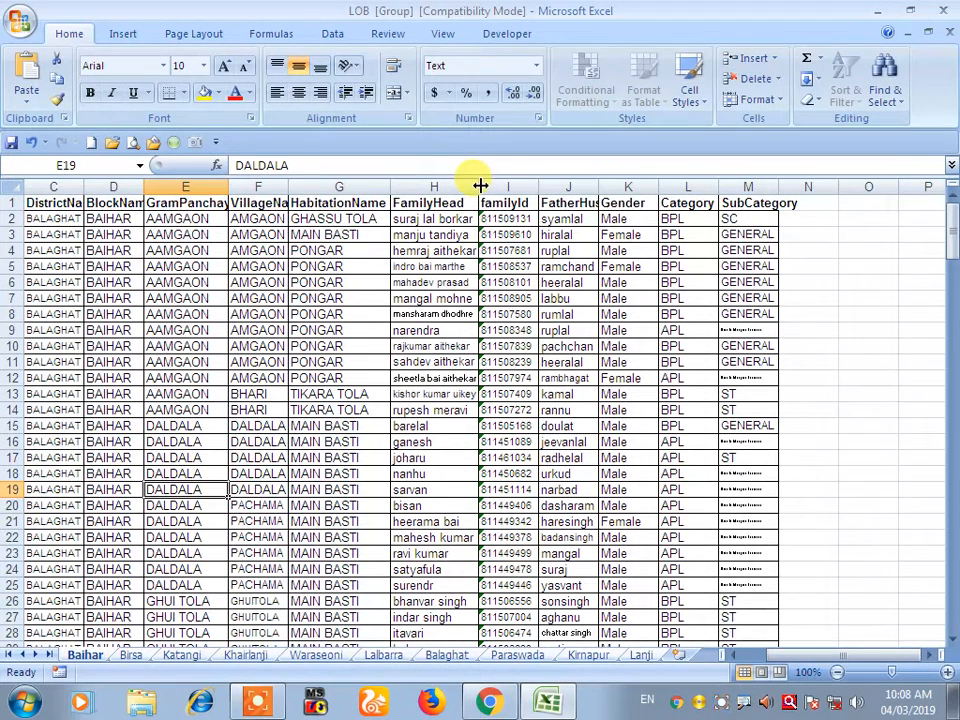
pyautogui.click(15, 188)
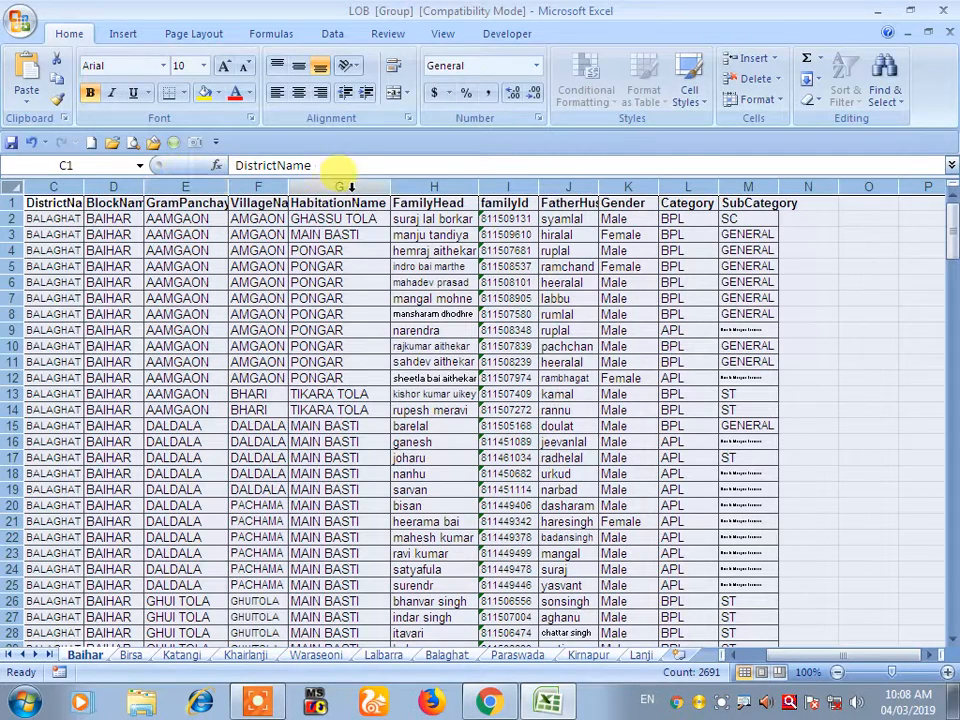
pyautogui.moveTo(229, 188); pyautogui.dragTo(230, 188)
pyautogui.doubleClick(230, 188)
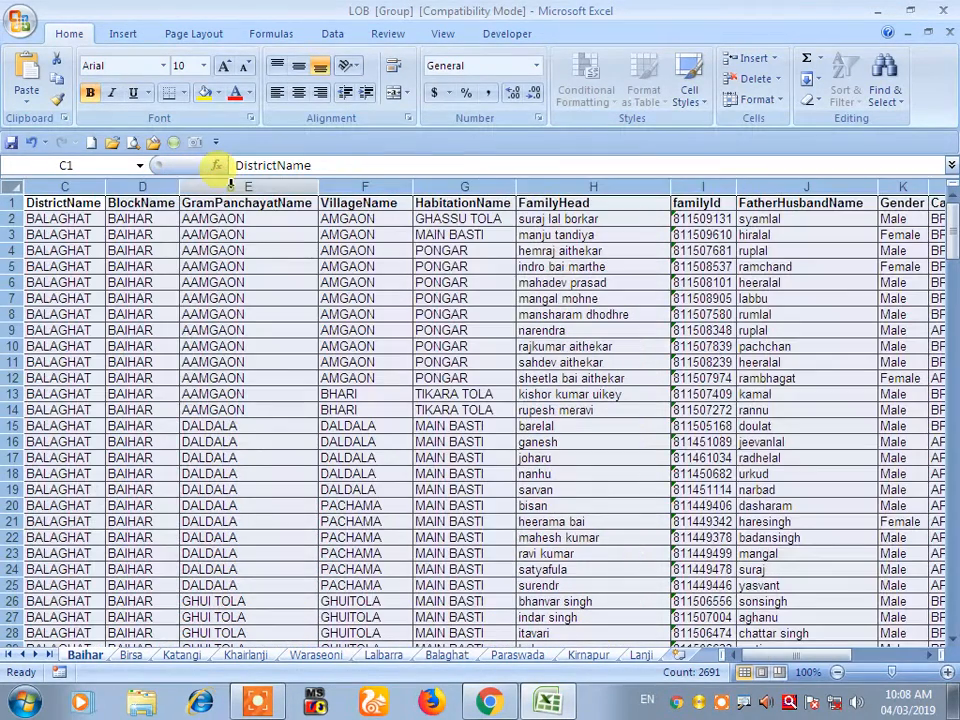
pyautogui.click(405, 297)
pyautogui.moveTo(788, 656); pyautogui.dragTo(722, 636)
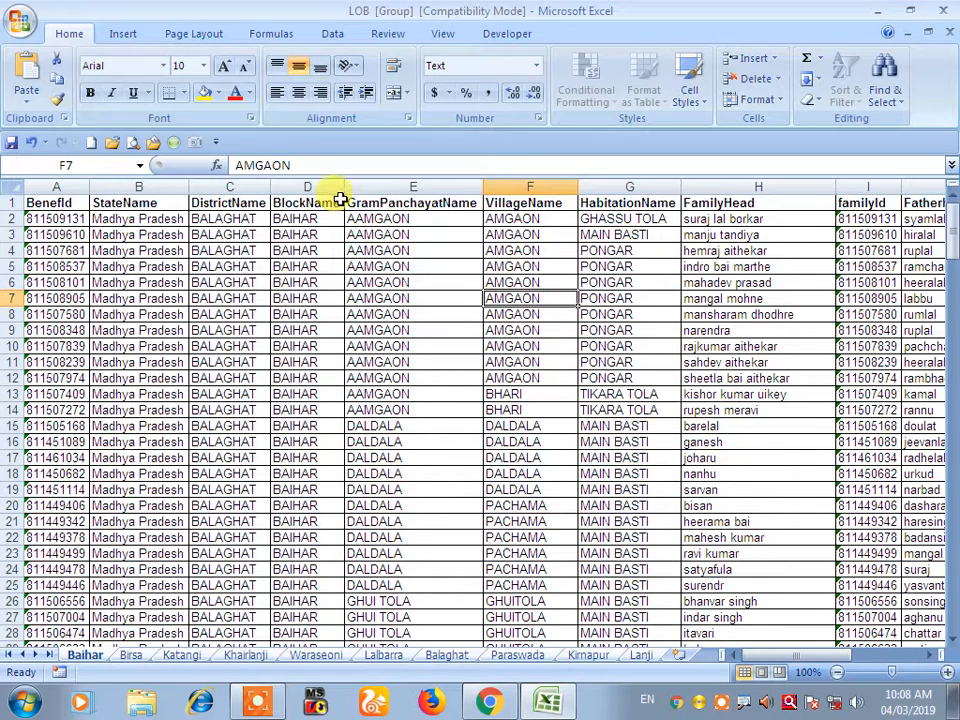
pyautogui.click(440, 267)
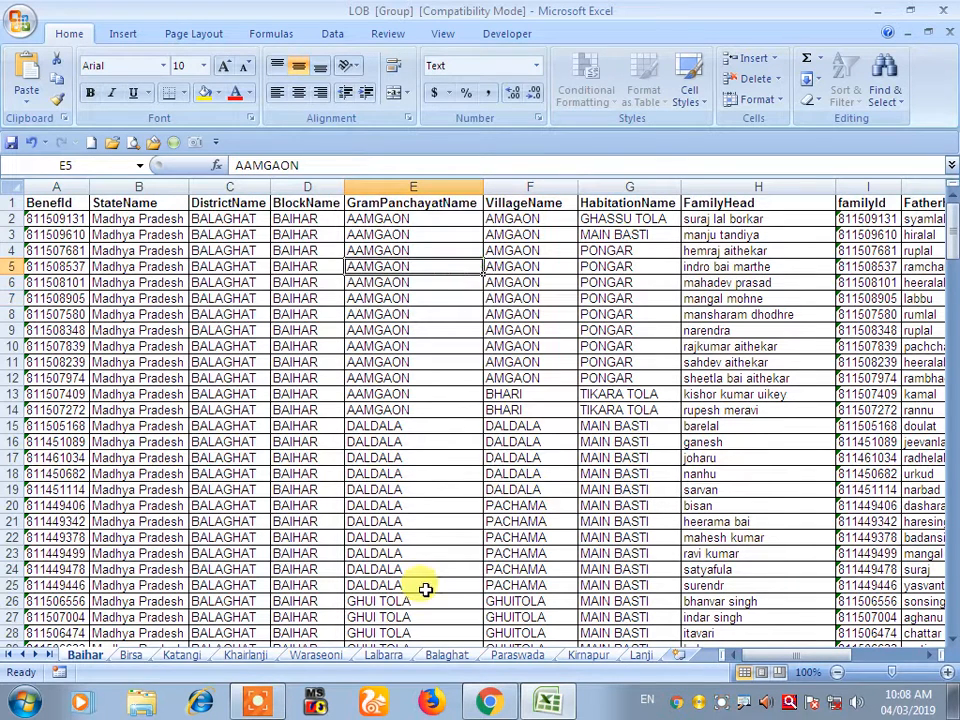
# Ungroup the sheets and check the column widths on the other block sheets, returning to Baihar.
pyautogui.rightClick(106, 666)
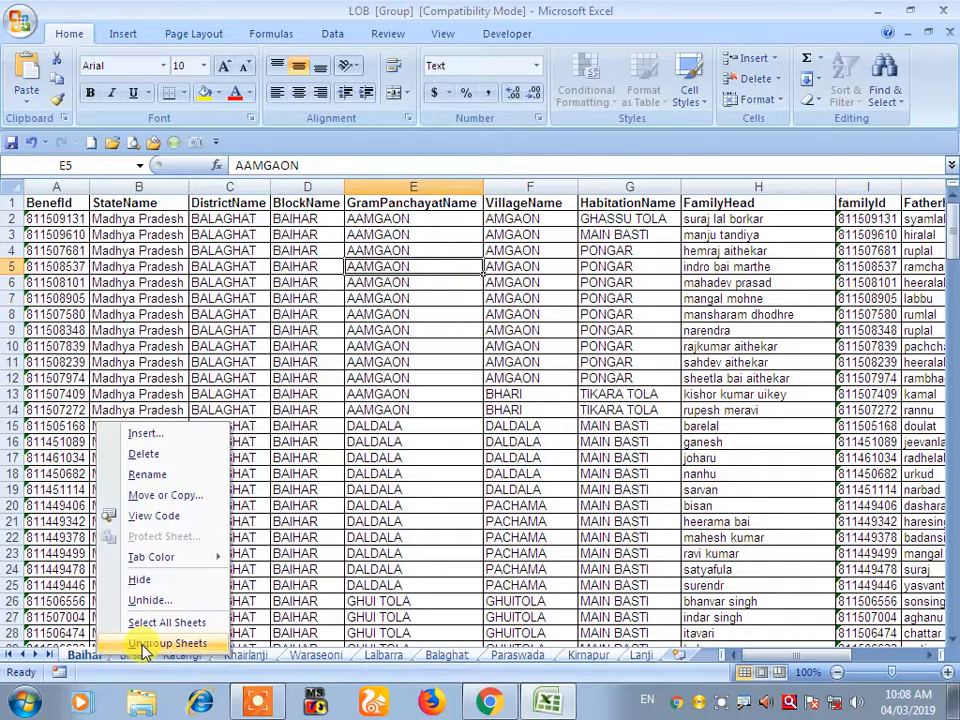
pyautogui.click(143, 646)
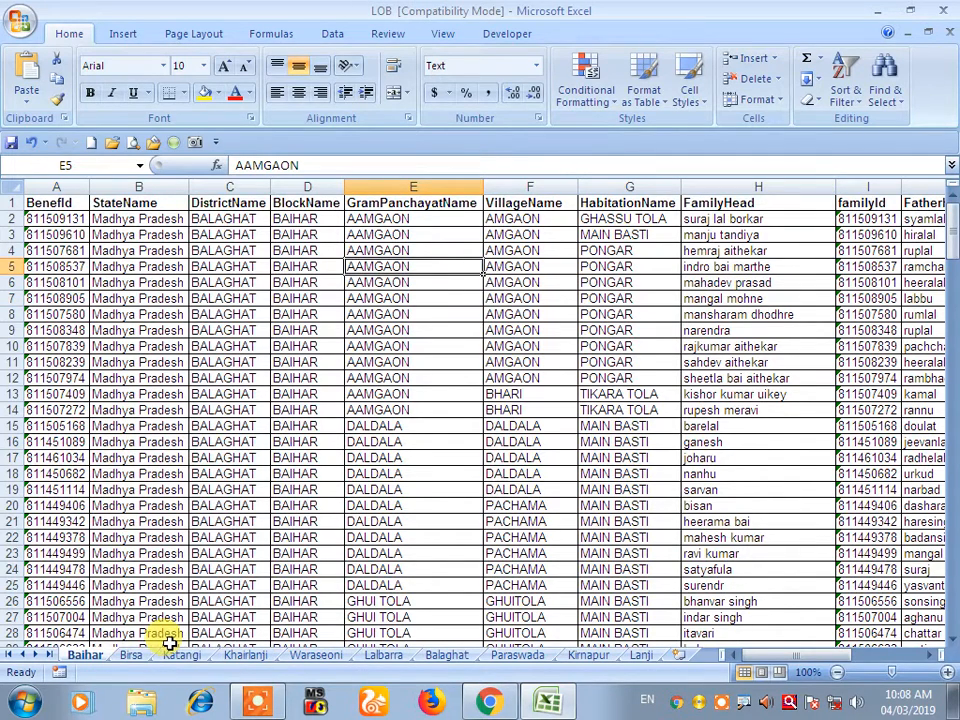
pyautogui.click(140, 657)
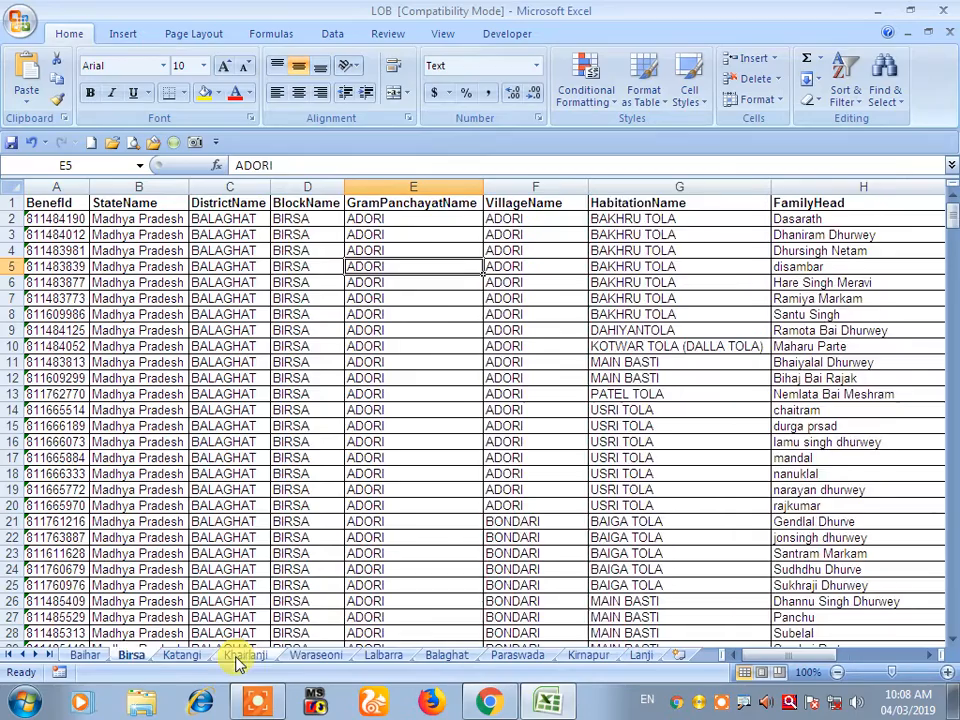
pyautogui.click(240, 656)
pyautogui.click(383, 656)
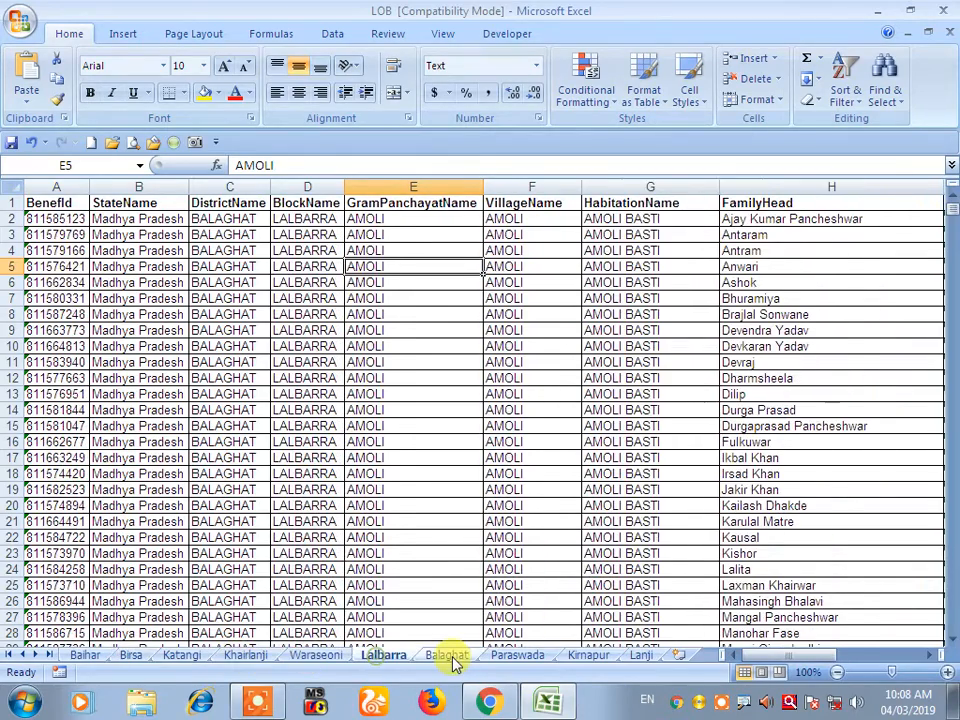
pyautogui.click(447, 656)
pyautogui.click(588, 656)
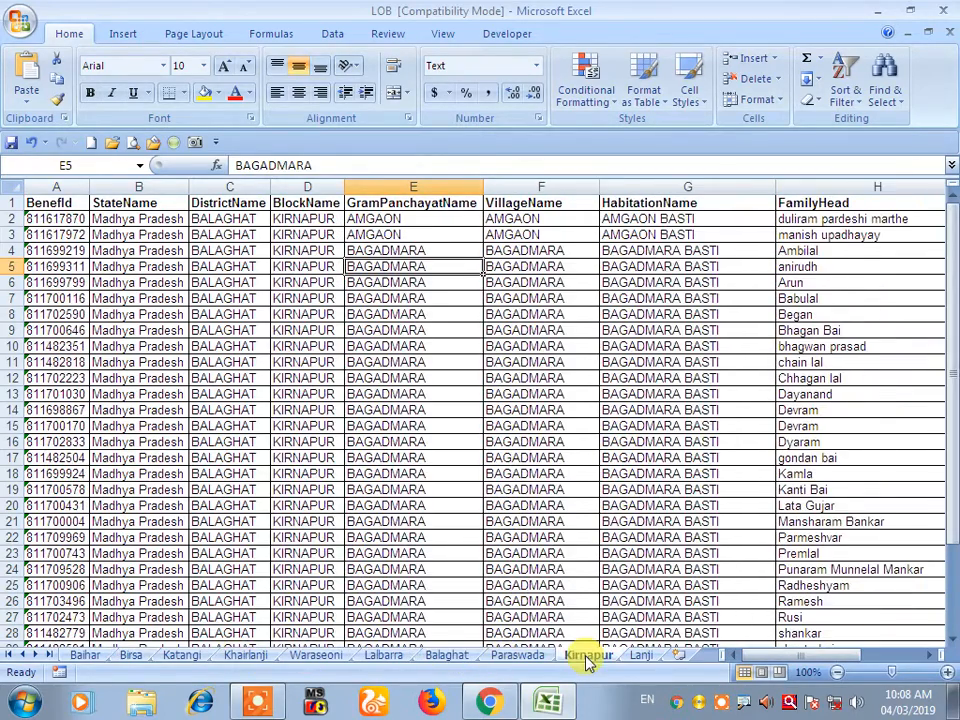
pyautogui.click(641, 656)
pyautogui.click(101, 660)
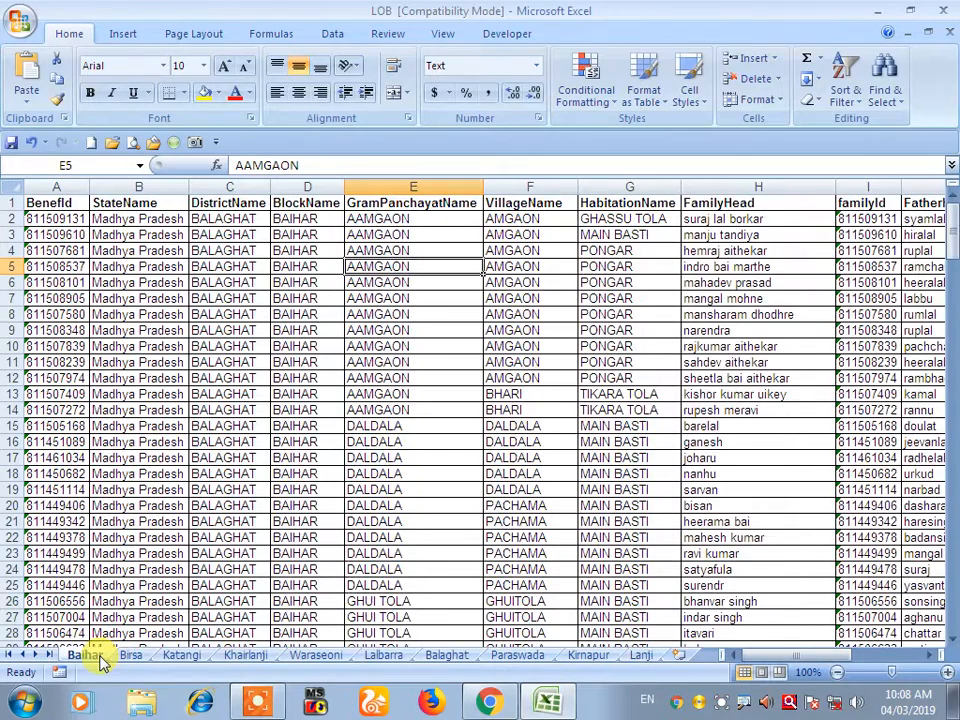
# Group all sheets again, fill header row 1 with yellow and set its font colour to light blue.
pyautogui.rightClick(101, 660)
pyautogui.click(142, 645)
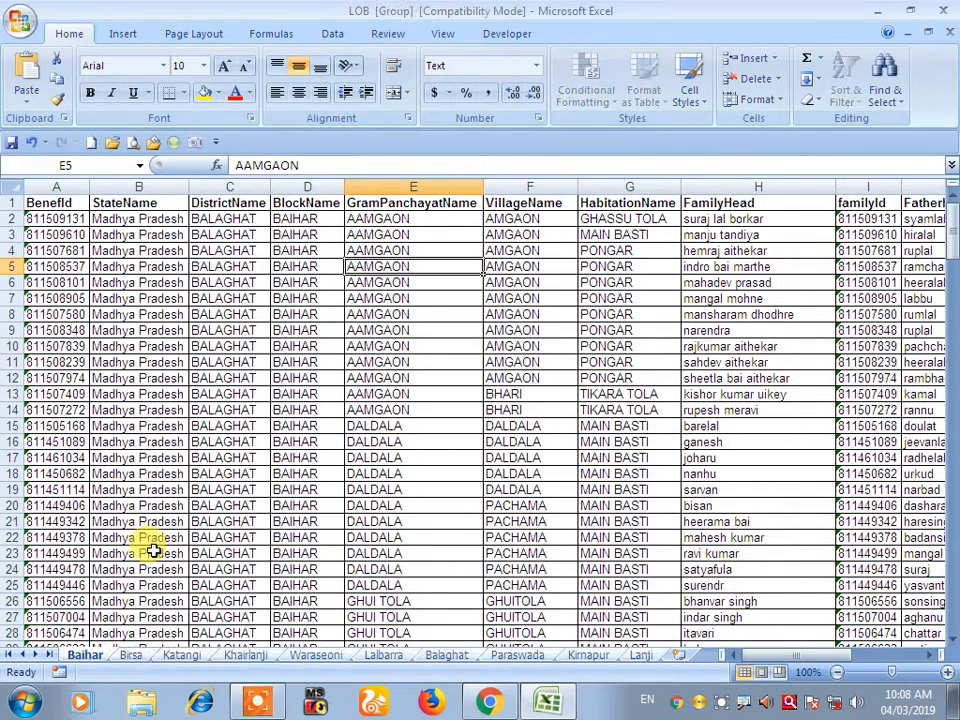
pyautogui.click(228, 411)
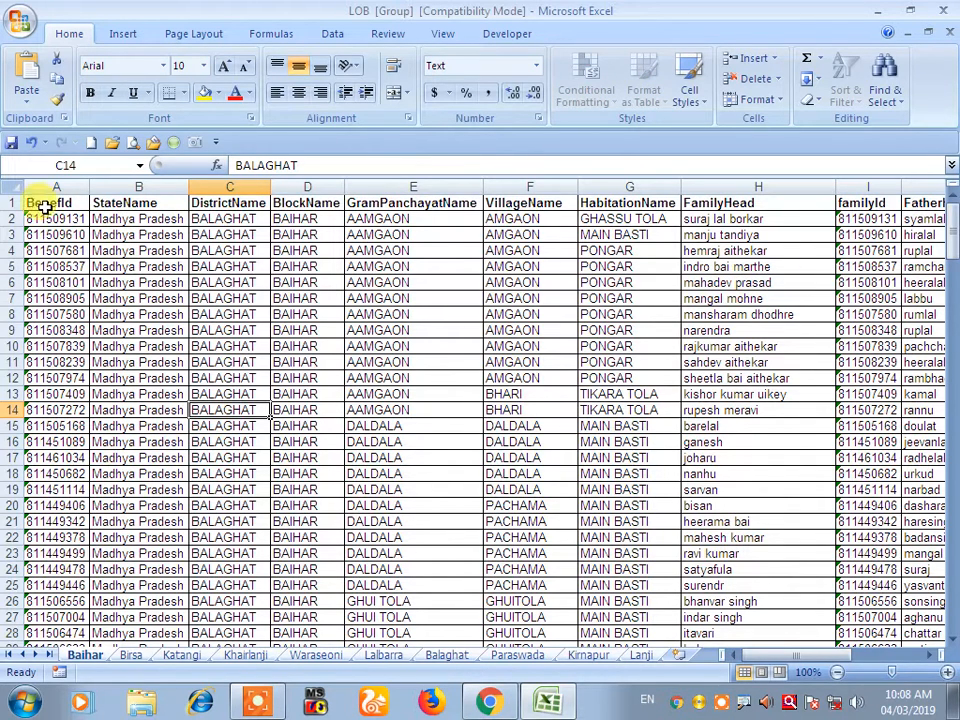
pyautogui.click(12, 203)
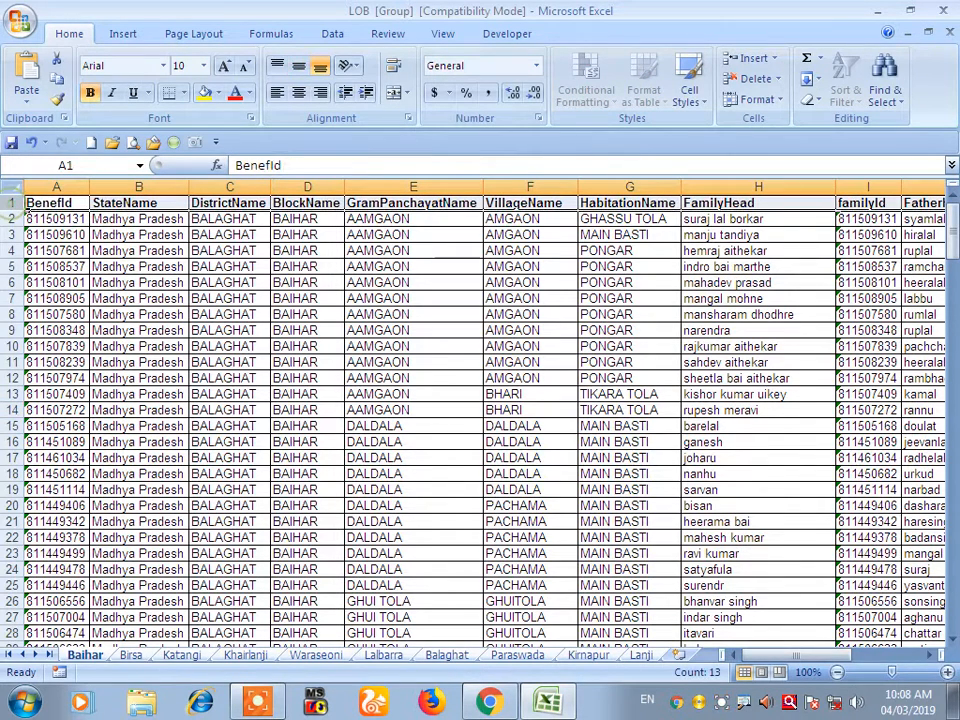
pyautogui.click(205, 93)
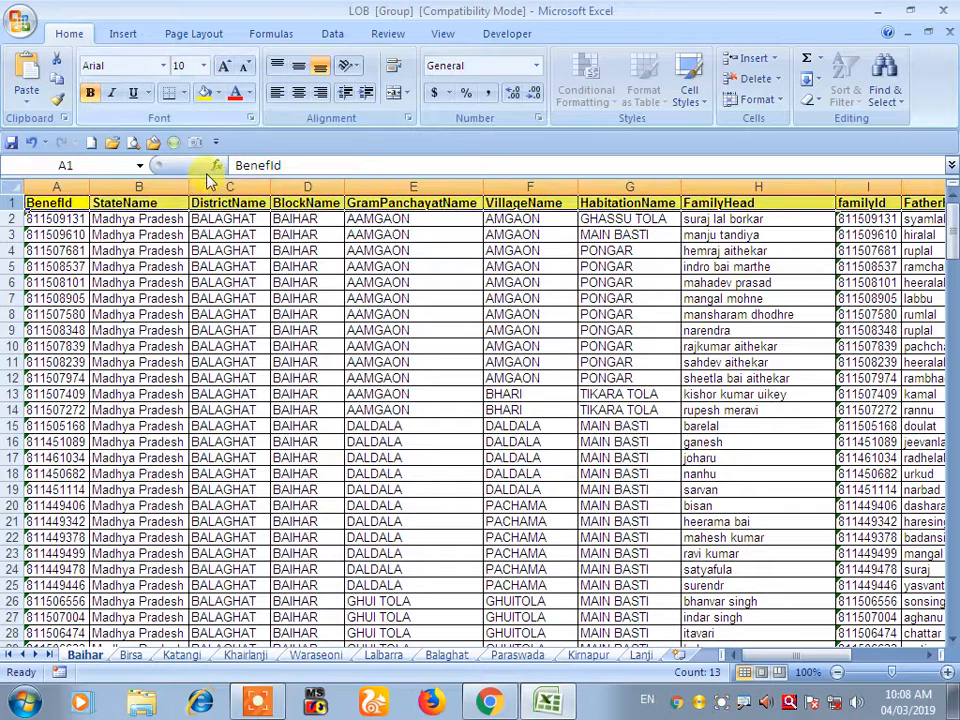
pyautogui.click(250, 97)
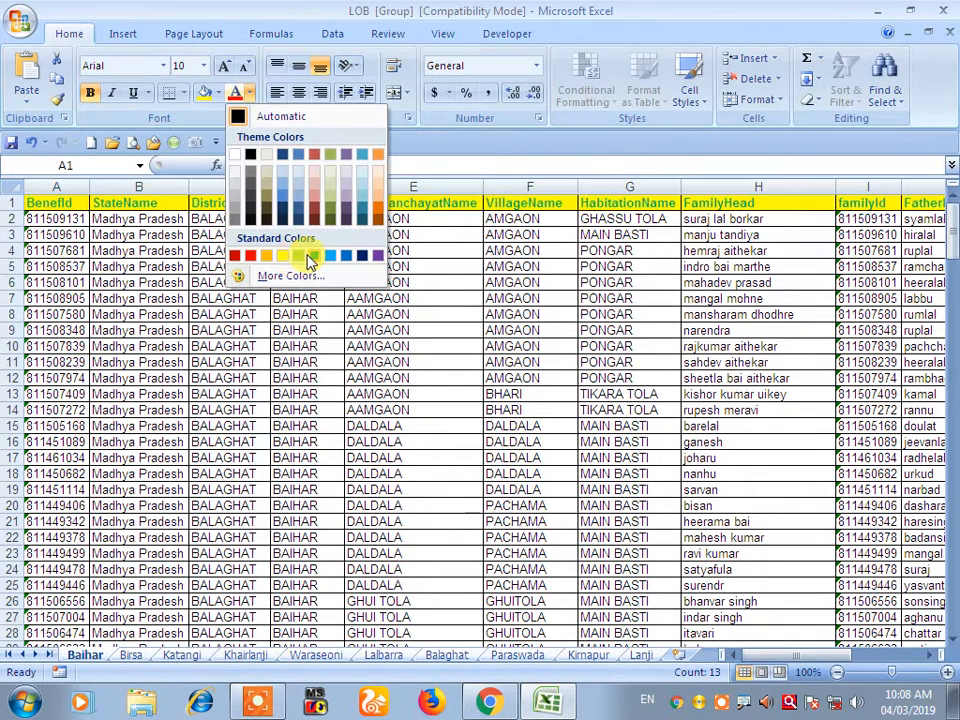
pyautogui.click(308, 257)
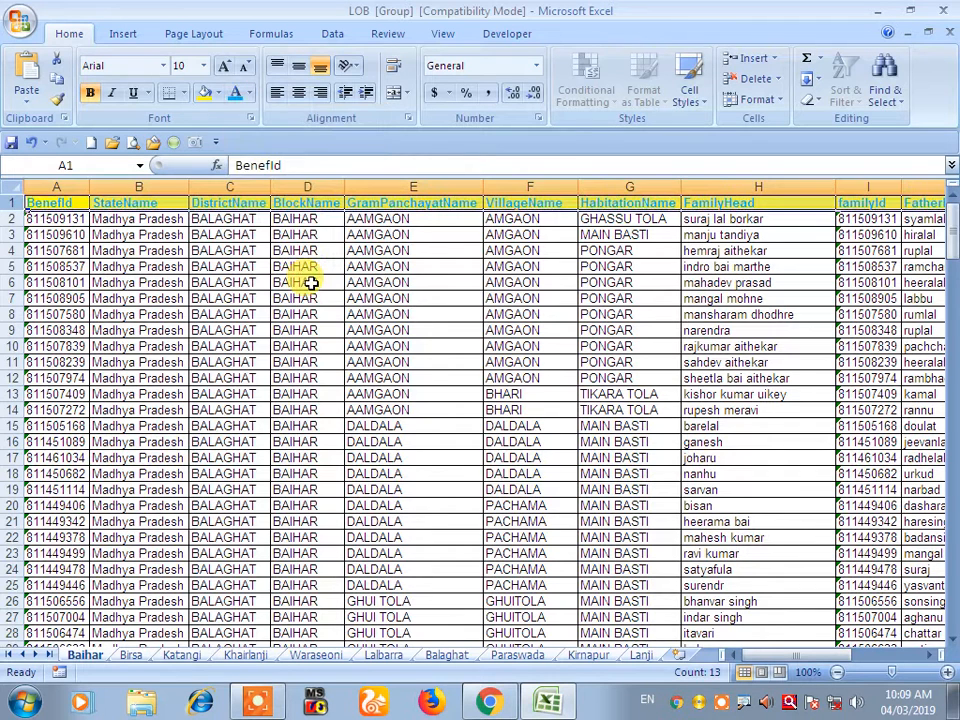
pyautogui.click(298, 282)
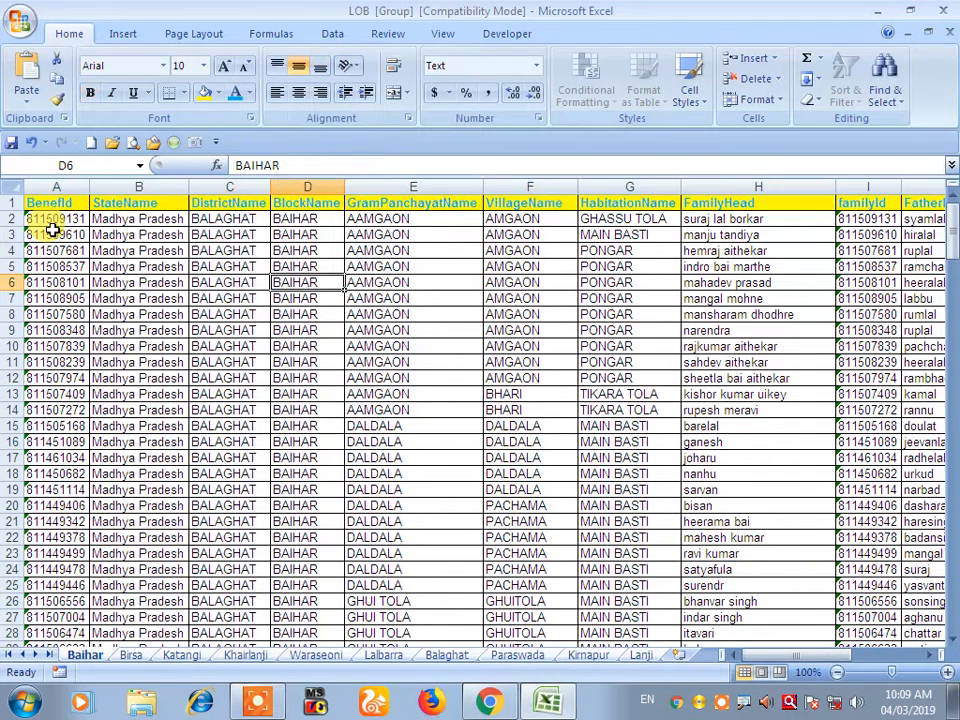
# Set the font size of header row 1 to 12 across all grouped sheets, keeping it bold.
pyautogui.click(12, 203)
pyautogui.click(93, 96)
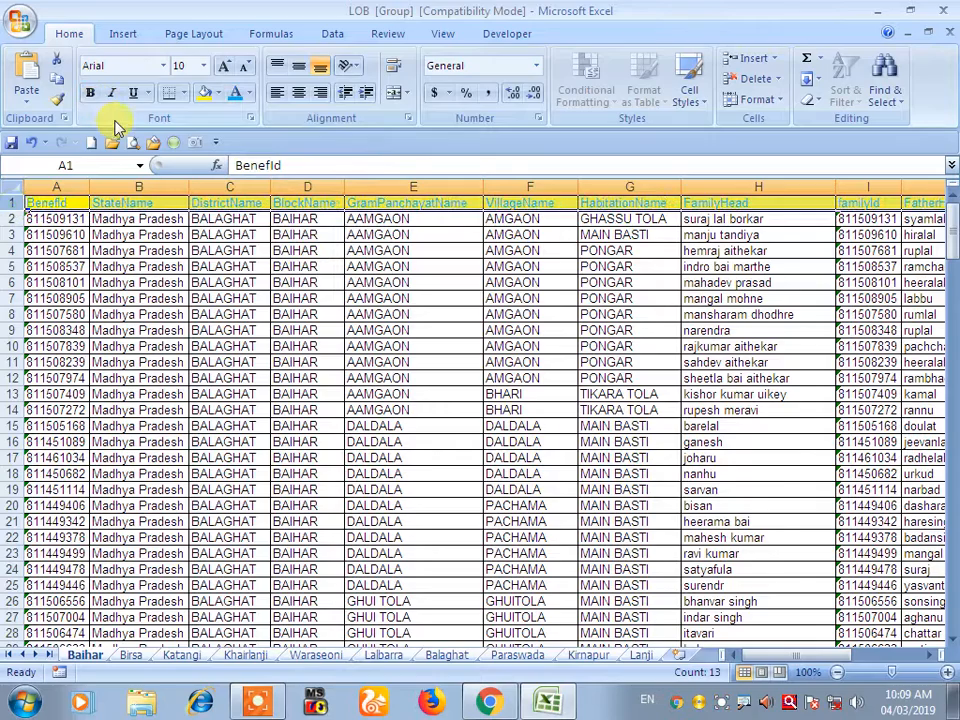
pyautogui.hotkey('ctrl', 'z')
pyautogui.click(226, 68)
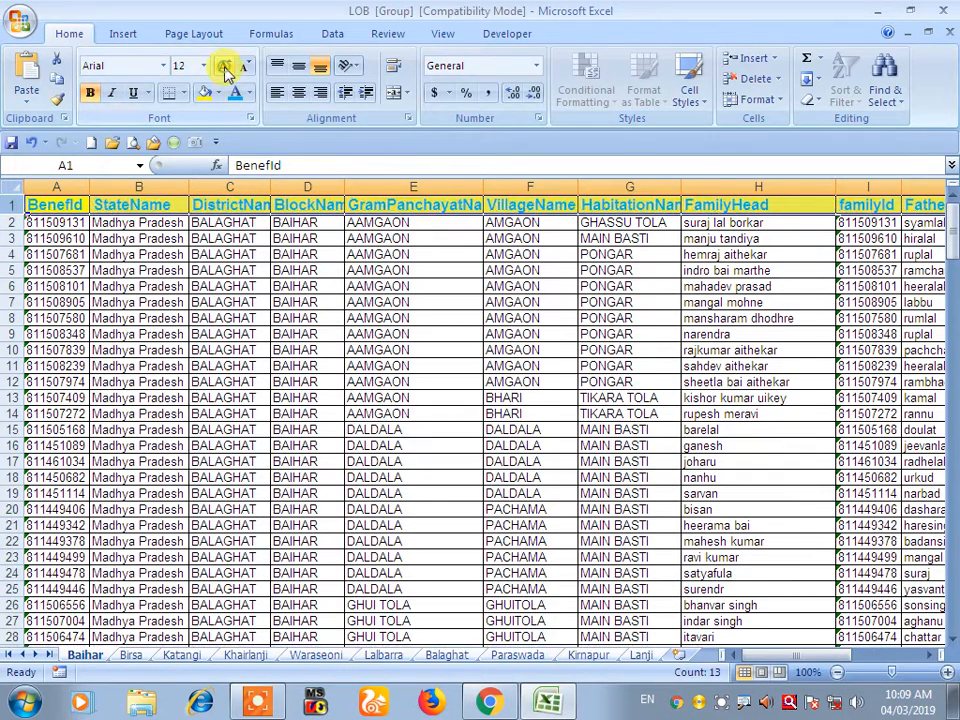
# Refit all column widths to the enlarged headers on every grouped sheet.
pyautogui.click(307, 270)
pyautogui.click(14, 187)
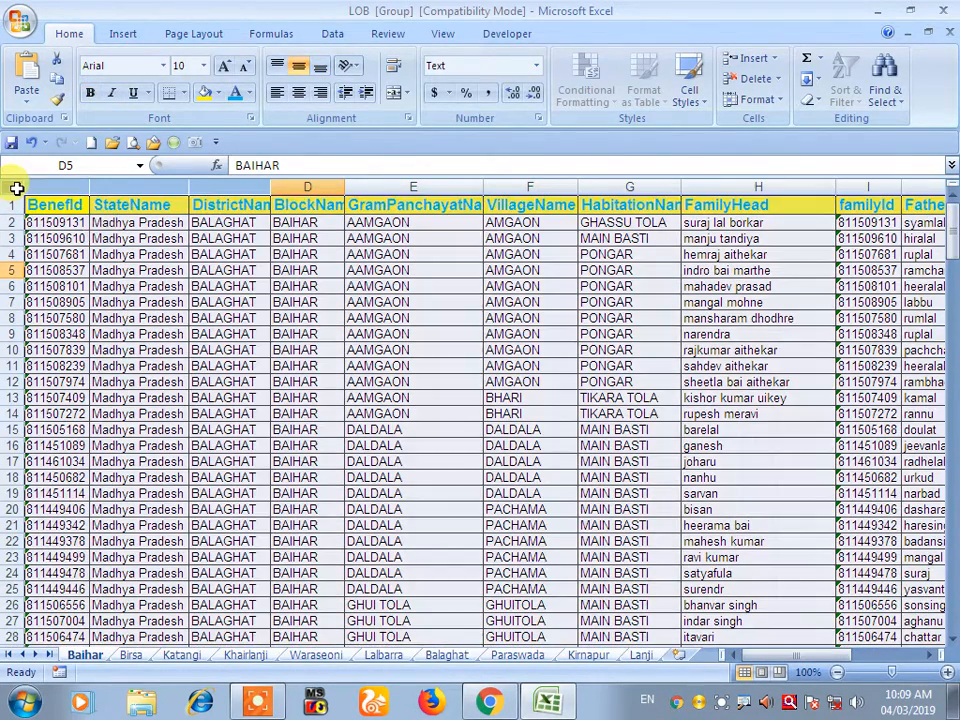
pyautogui.doubleClick(90, 187)
pyautogui.click(328, 306)
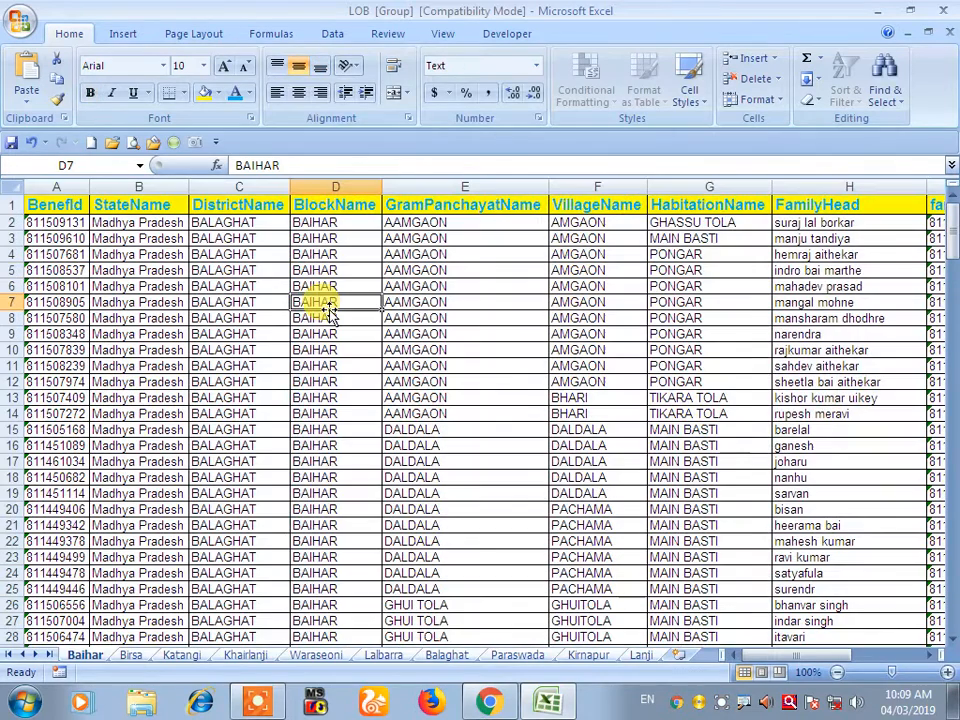
# Ungroup the sheets and check the header formatting on other block sheets, including Waraseoni.
pyautogui.rightClick(100, 656)
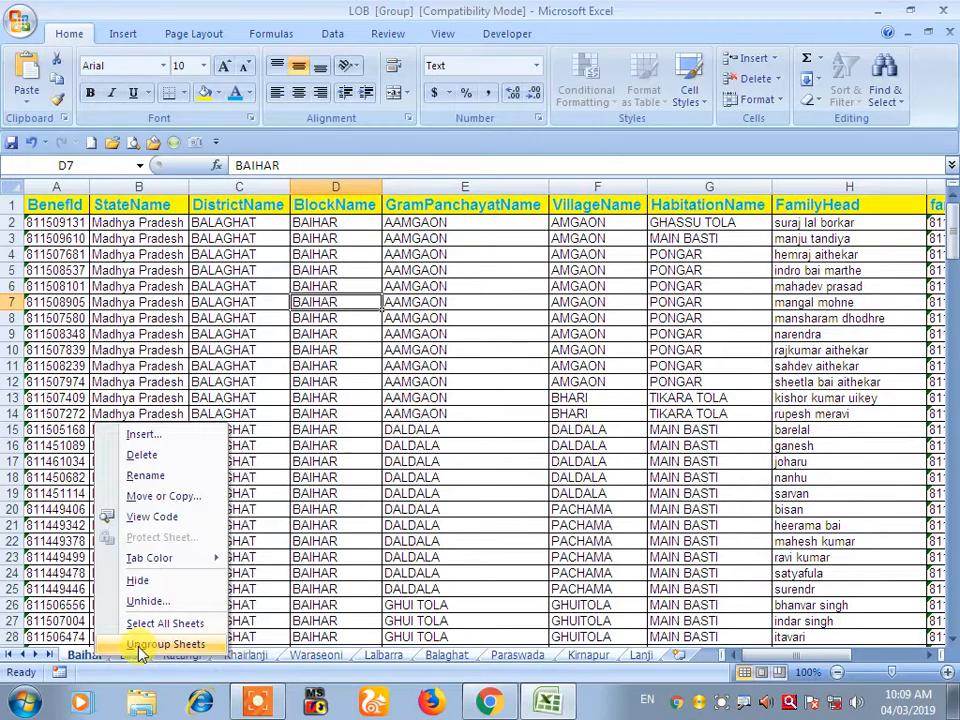
pyautogui.click(141, 645)
pyautogui.click(250, 538)
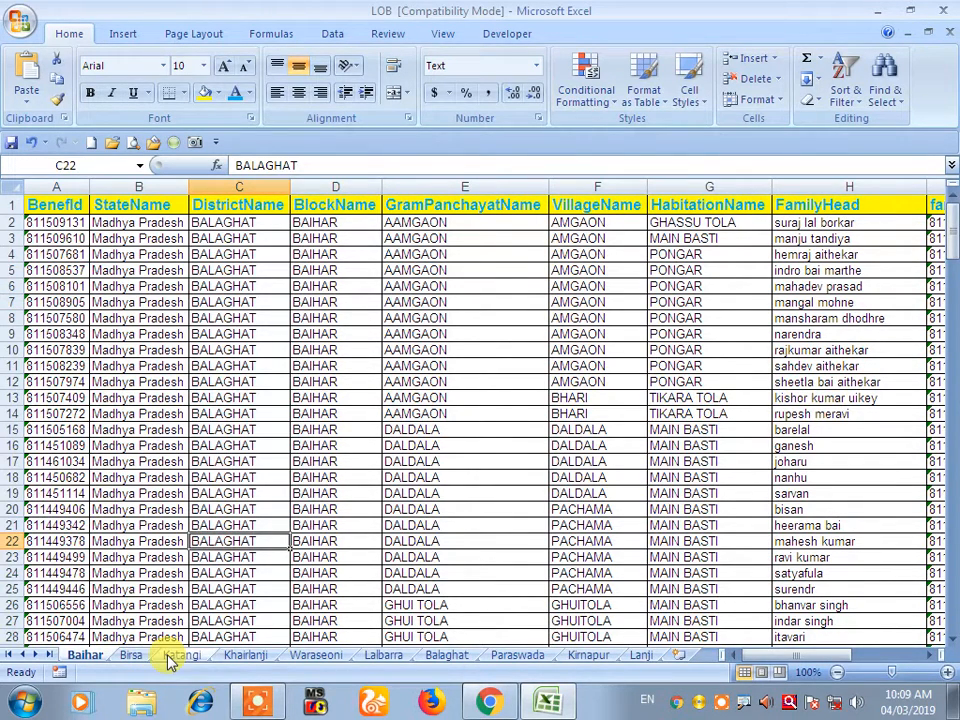
pyautogui.click(158, 656)
pyautogui.click(316, 656)
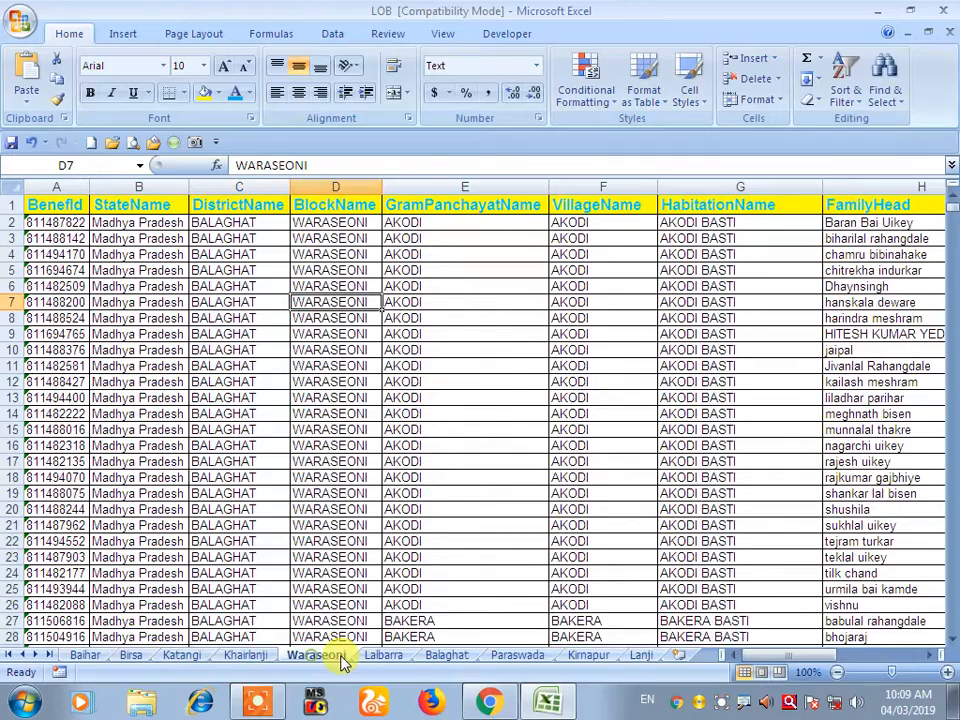
# Check the header formatting on the Balaghat, Paraswada, Kirnapur, Lanji and Baihar sheets.
pyautogui.click(445, 656)
pyautogui.click(517, 656)
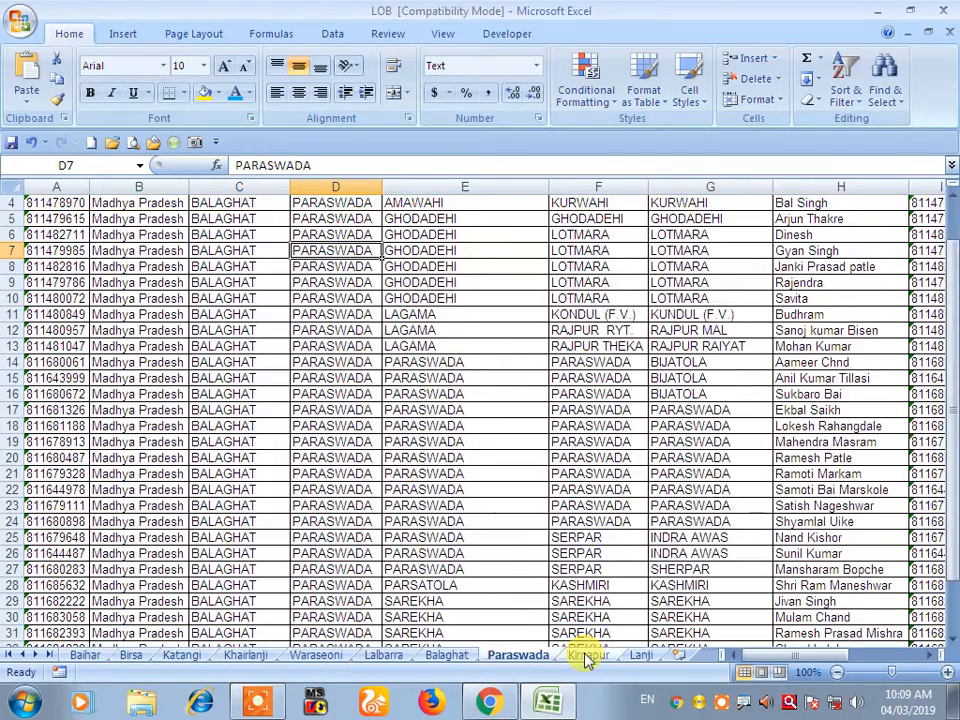
pyautogui.click(588, 656)
pyautogui.click(640, 655)
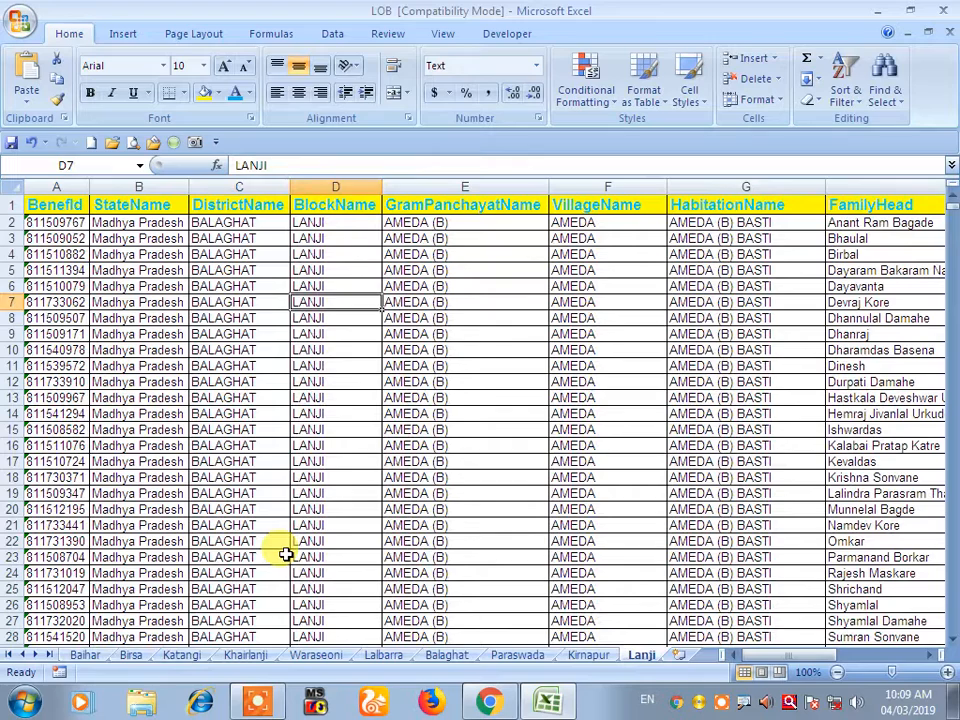
pyautogui.click(224, 461)
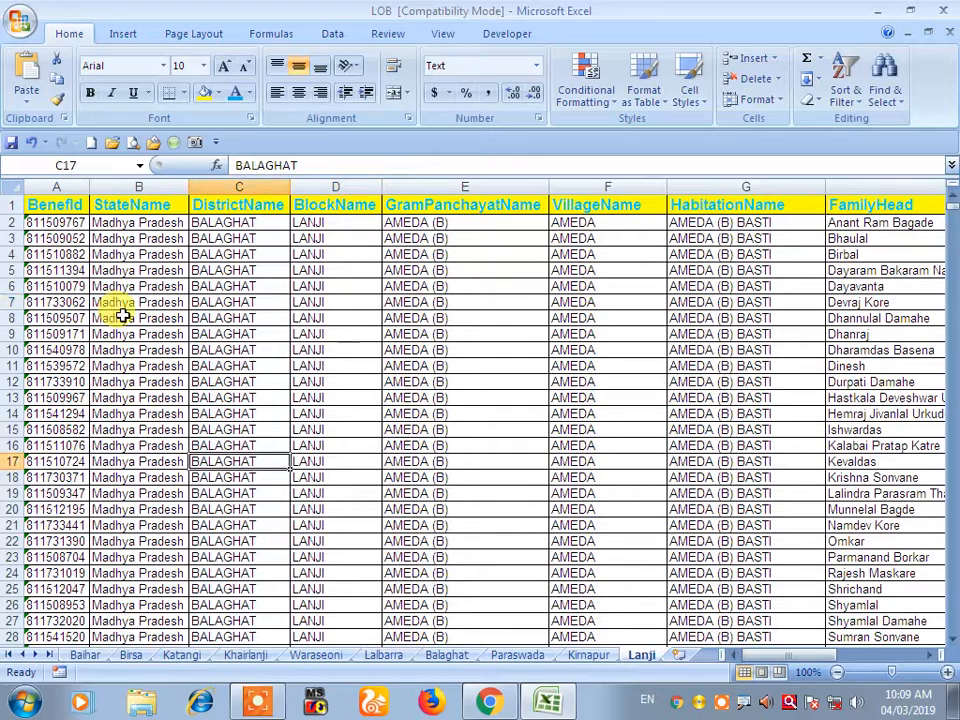
pyautogui.click(90, 655)
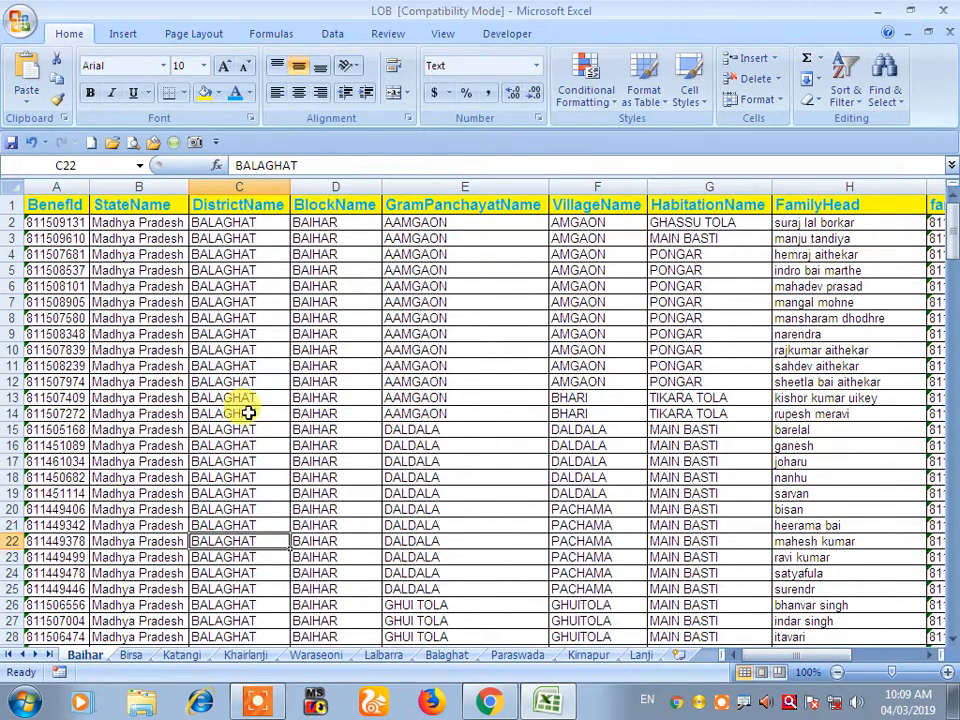
pyautogui.click(248, 413)
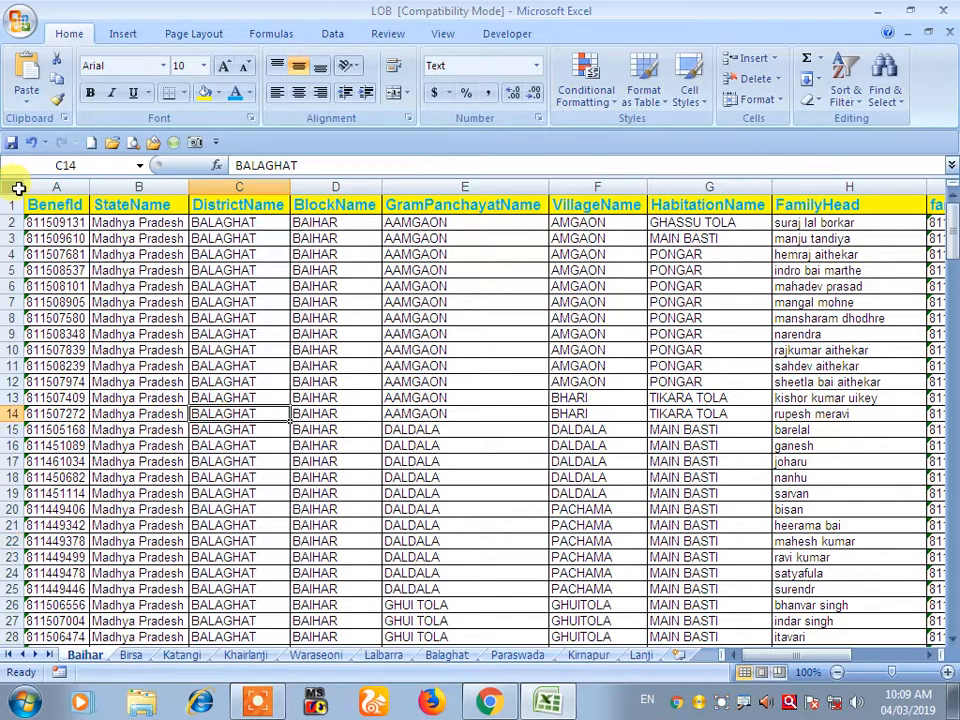
# Group all sheets from the Baihar sheet and centre the DistrictName column (C) horizontally.
pyautogui.rightClick(83, 656)
pyautogui.click(131, 641)
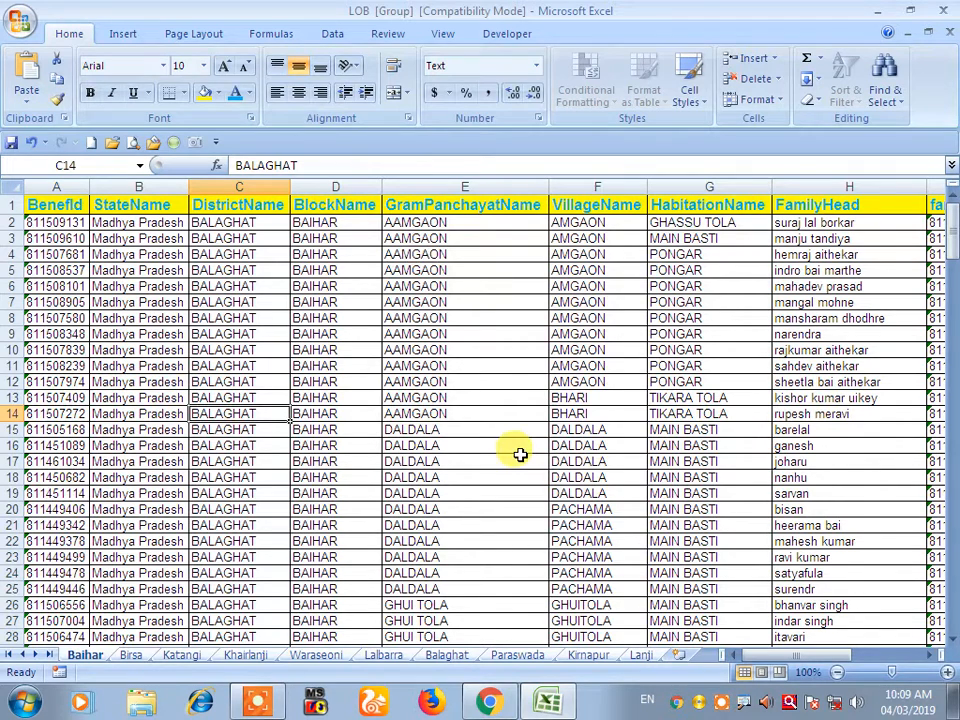
pyautogui.click(240, 187)
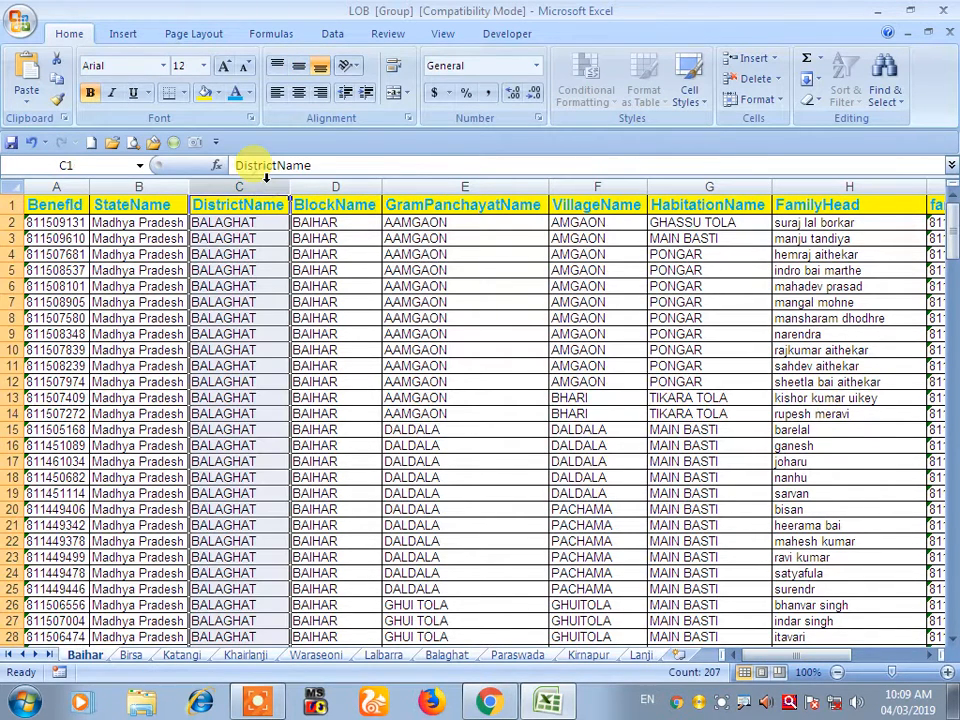
pyautogui.click(298, 94)
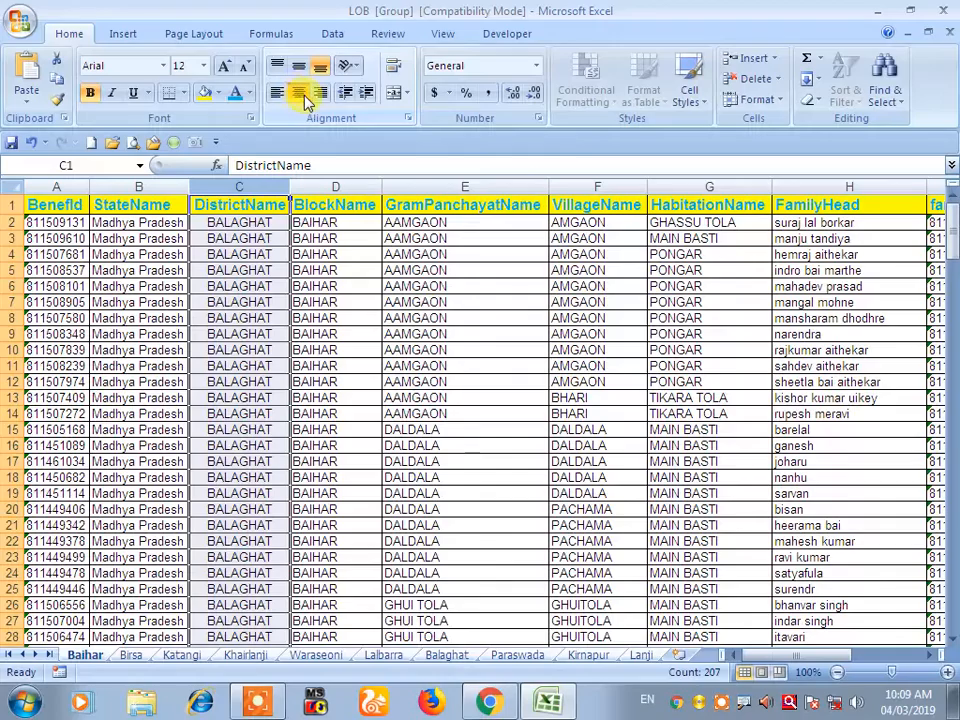
# Enlarge the DistrictName column's font to size 14 across the grouped sheets and ungroup them.
pyautogui.click(224, 67)
pyautogui.click(224, 67)
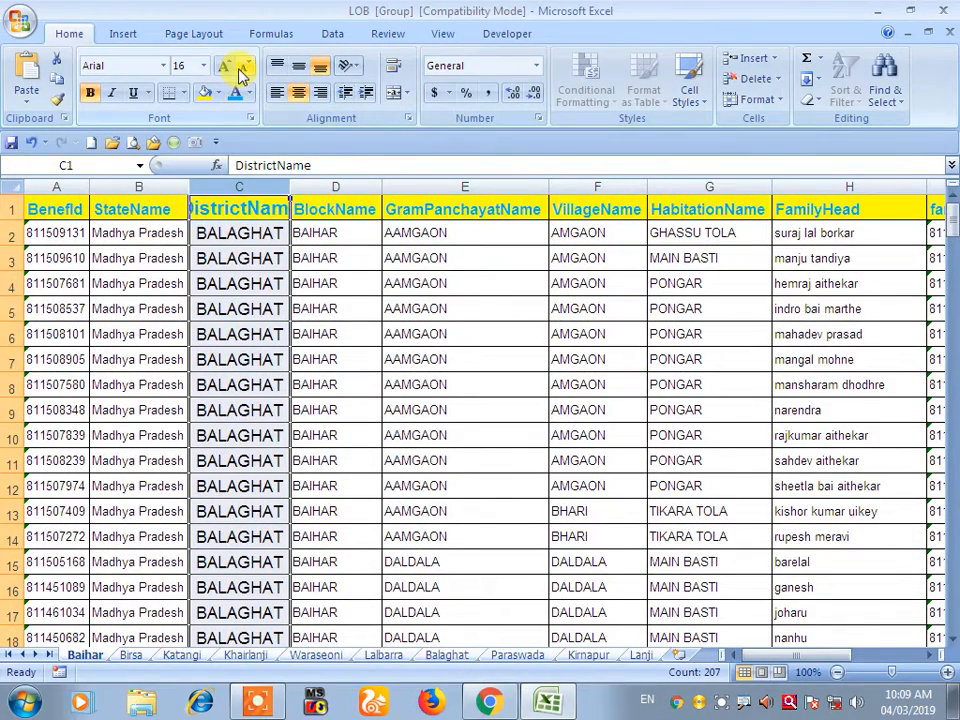
pyautogui.rightClick(93, 661)
pyautogui.click(135, 645)
pyautogui.click(392, 563)
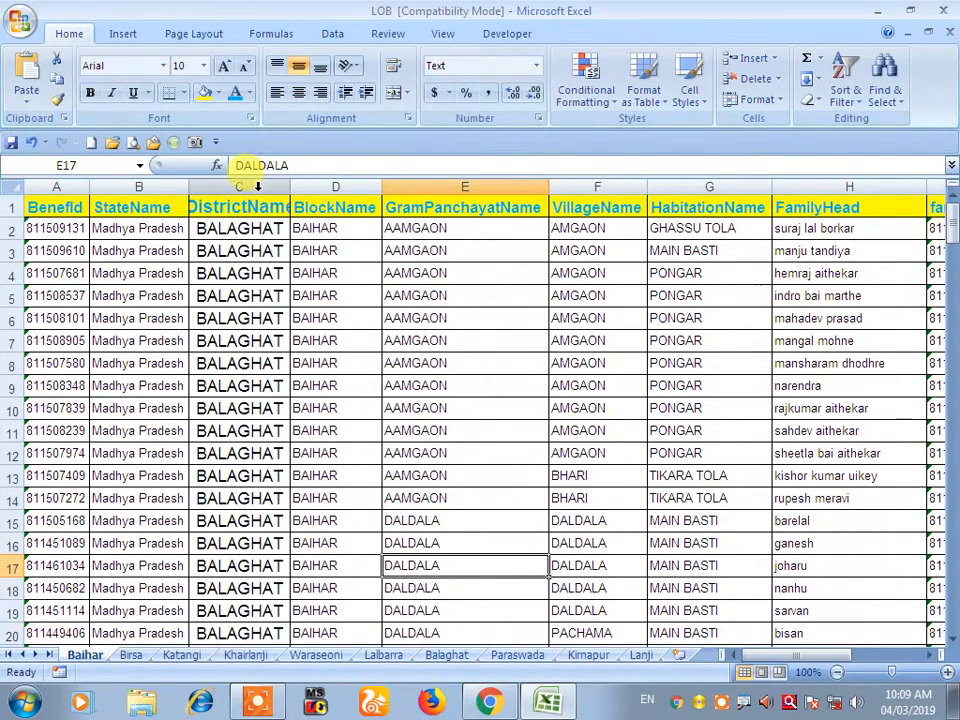
# Group all sheets again and autofit every column width to the enlarged DistrictName text.
pyautogui.rightClick(90, 654)
pyautogui.click(116, 643)
pyautogui.moveTo(188, 186); pyautogui.dragTo(188, 186)
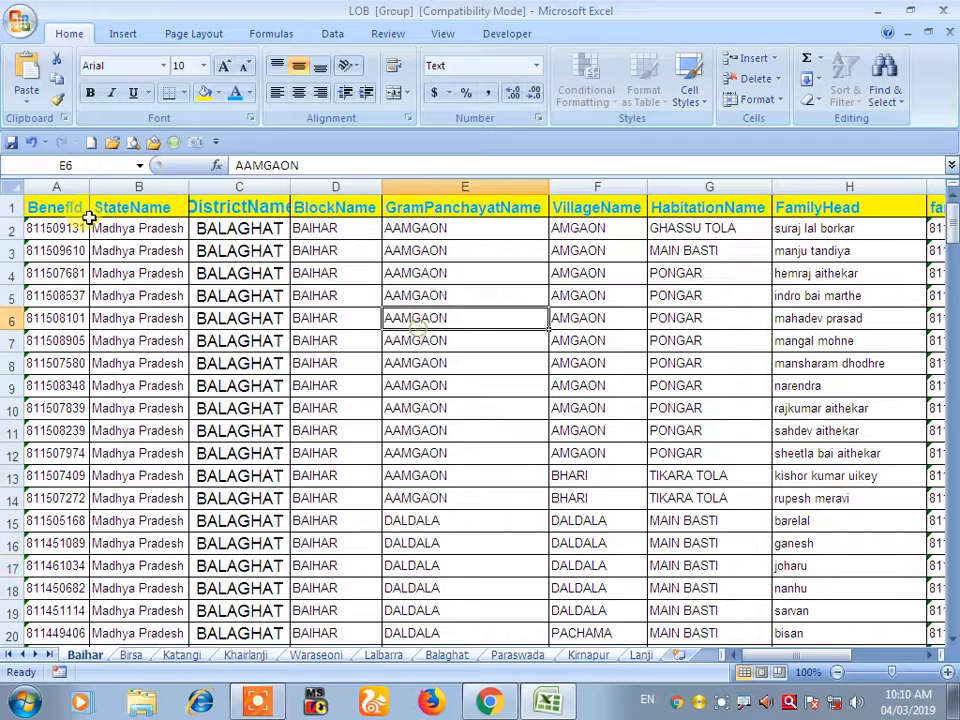
pyautogui.click(14, 187)
pyautogui.moveTo(90, 193); pyautogui.dragTo(90, 193)
pyautogui.doubleClick(90, 193)
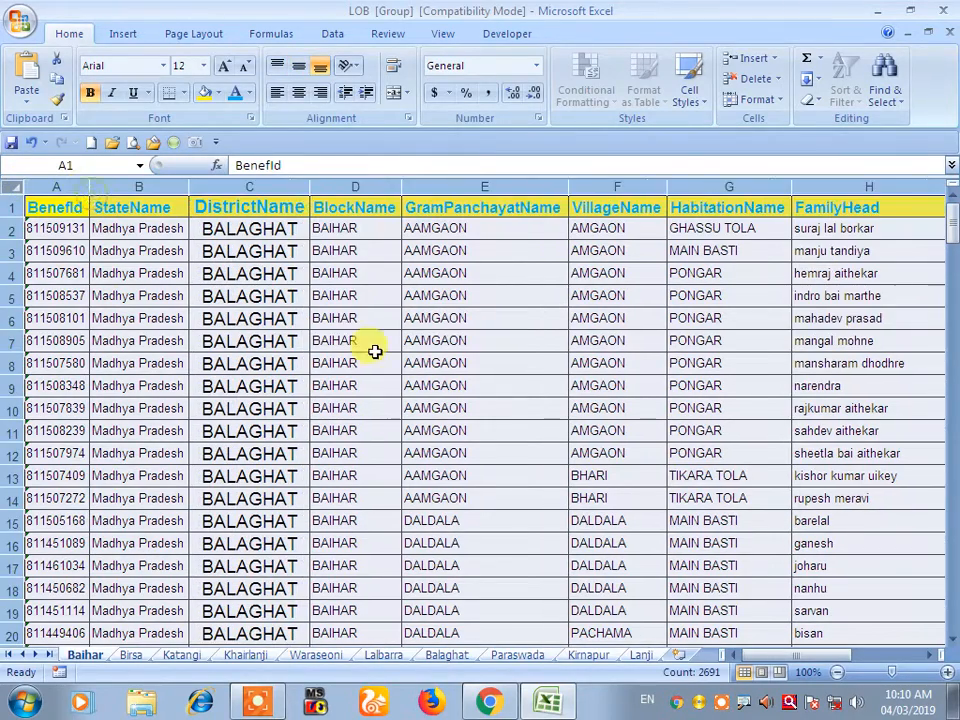
pyautogui.click(373, 349)
# Ungroup the sheets and check the DistrictName column's formatting on the other block sheets, from Katangi to Kirnapur.
pyautogui.rightClick(115, 656)
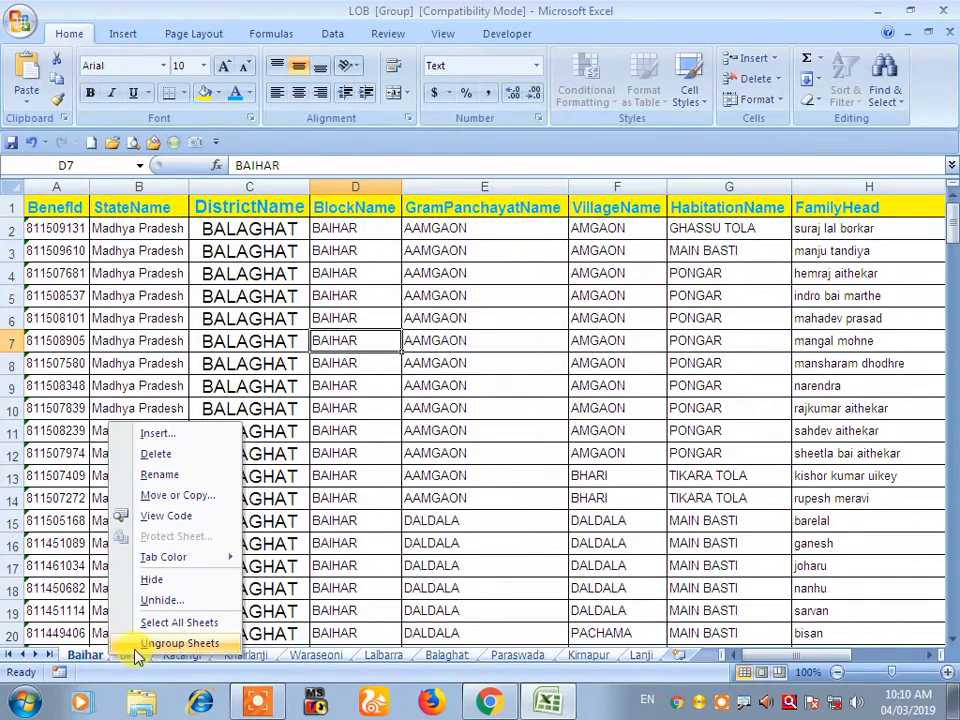
pyautogui.click(135, 638)
pyautogui.click(185, 657)
pyautogui.click(316, 656)
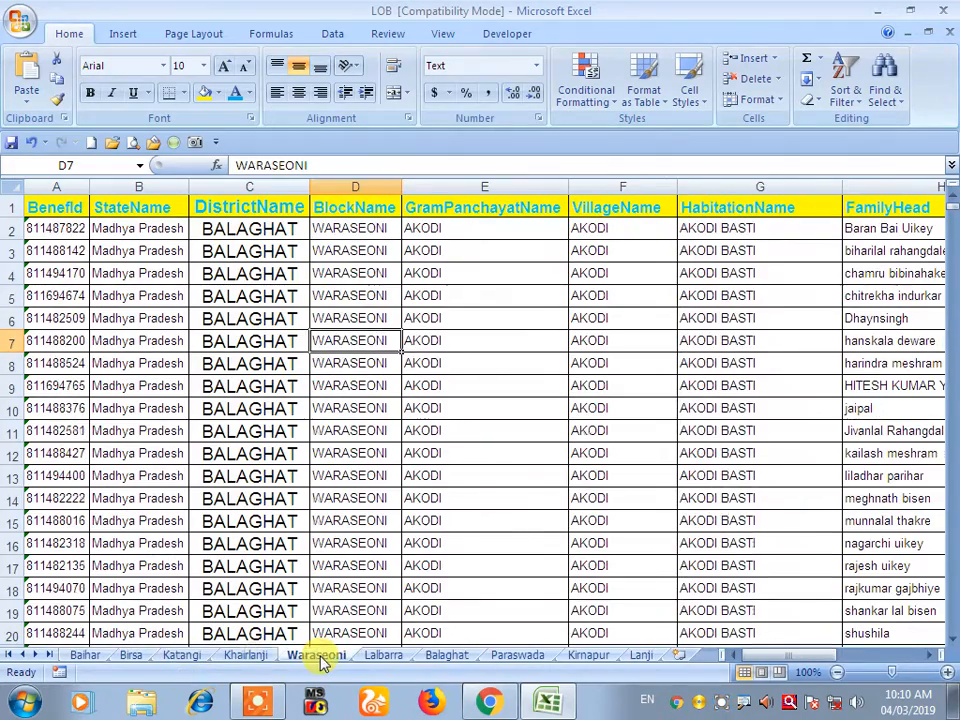
pyautogui.click(386, 657)
pyautogui.click(440, 657)
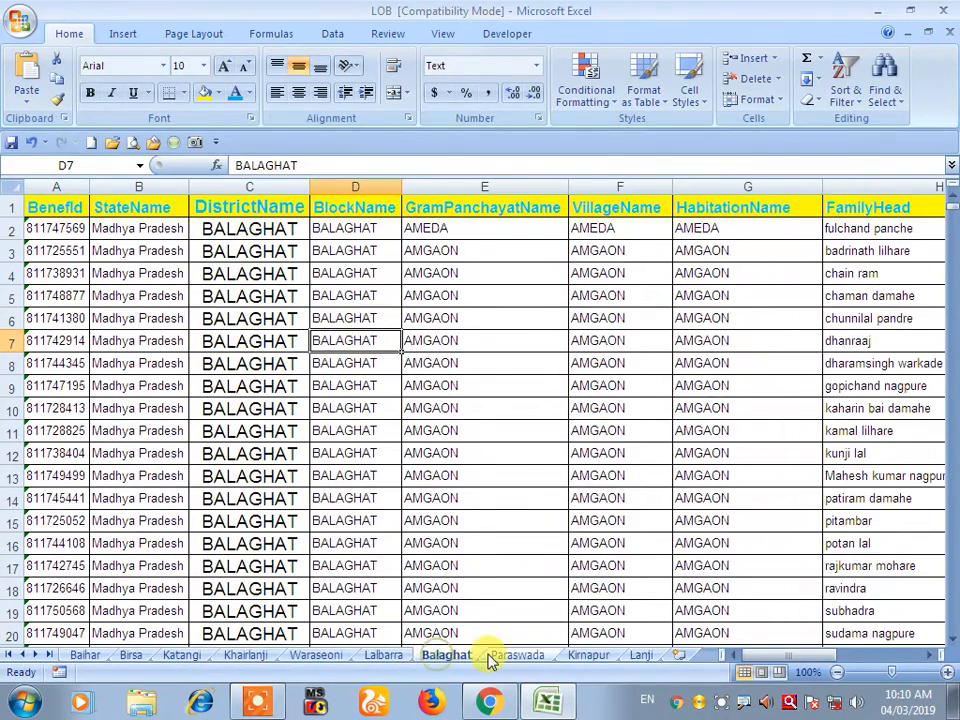
pyautogui.click(516, 657)
pyautogui.click(576, 660)
pyautogui.click(390, 568)
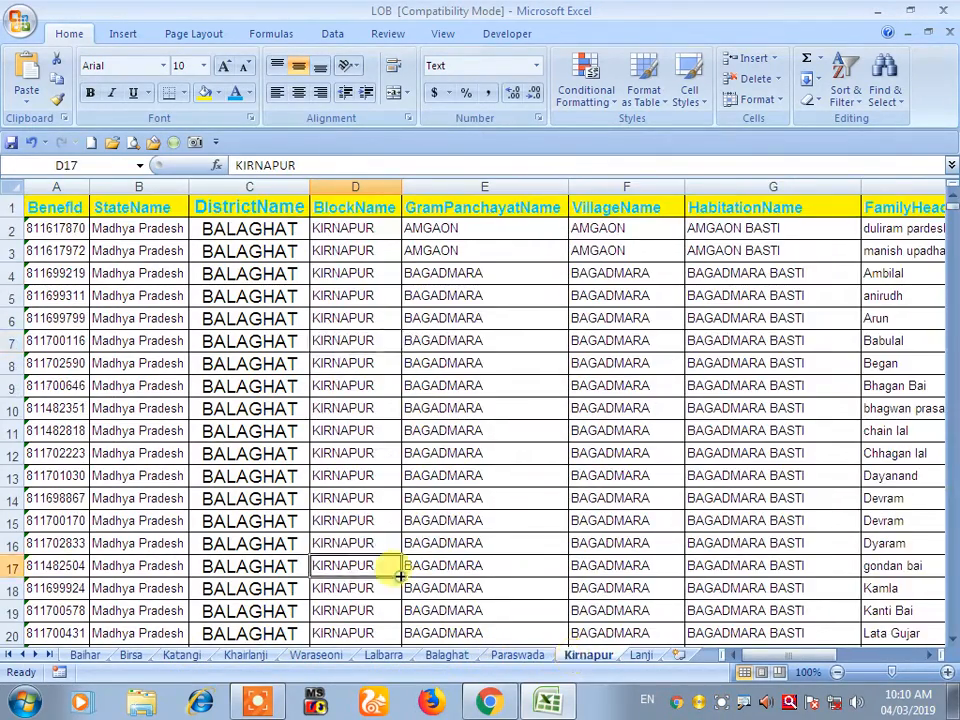
pyautogui.click(316, 656)
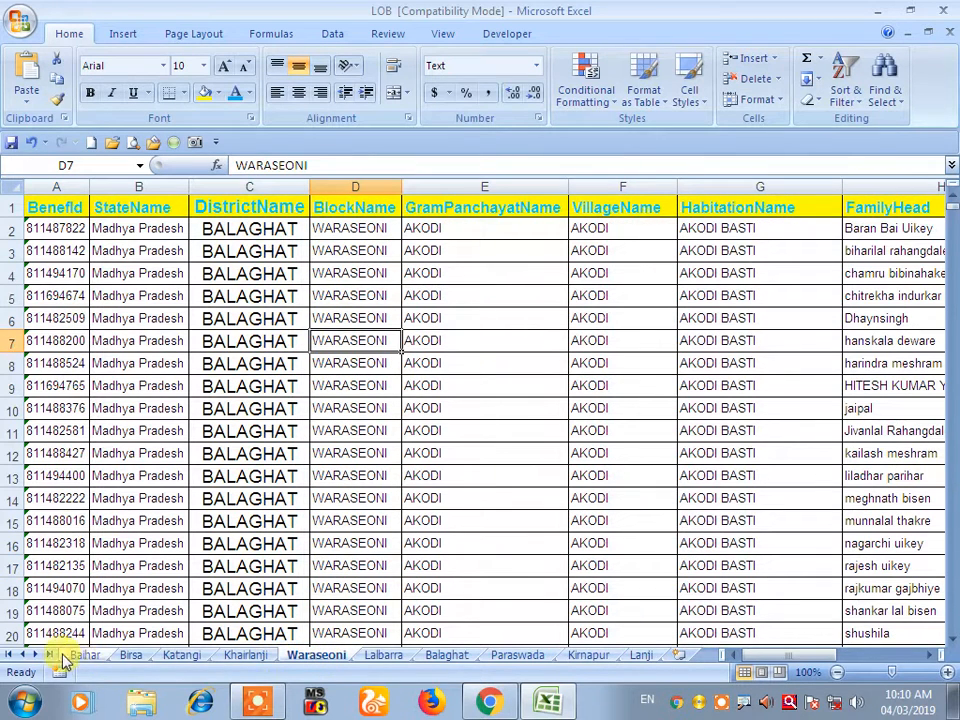
pyautogui.click(279, 343)
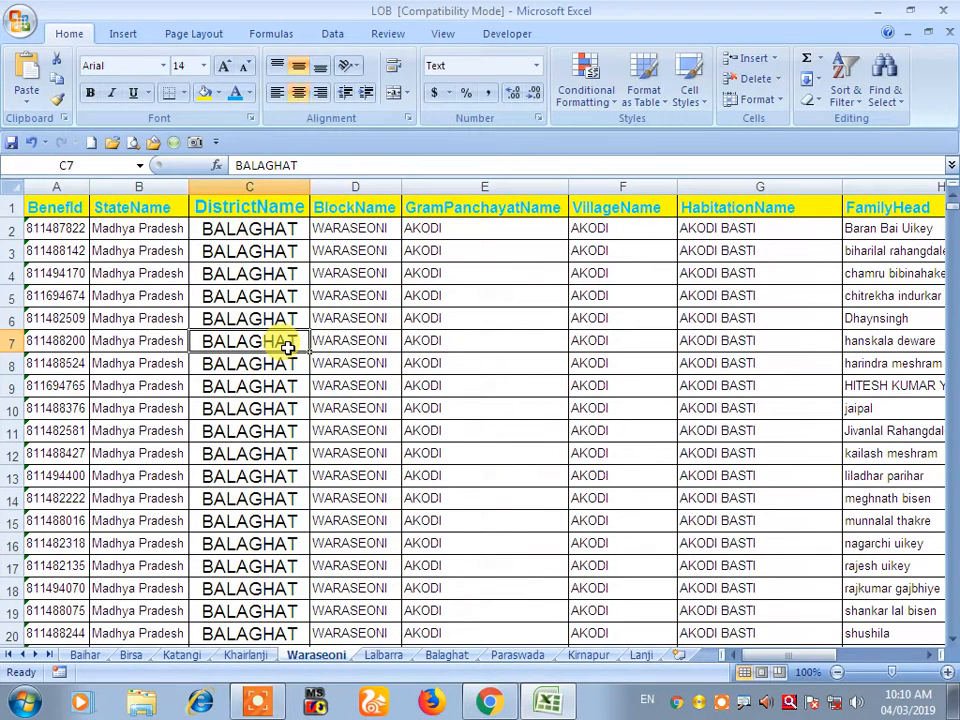
pyautogui.click(355, 313)
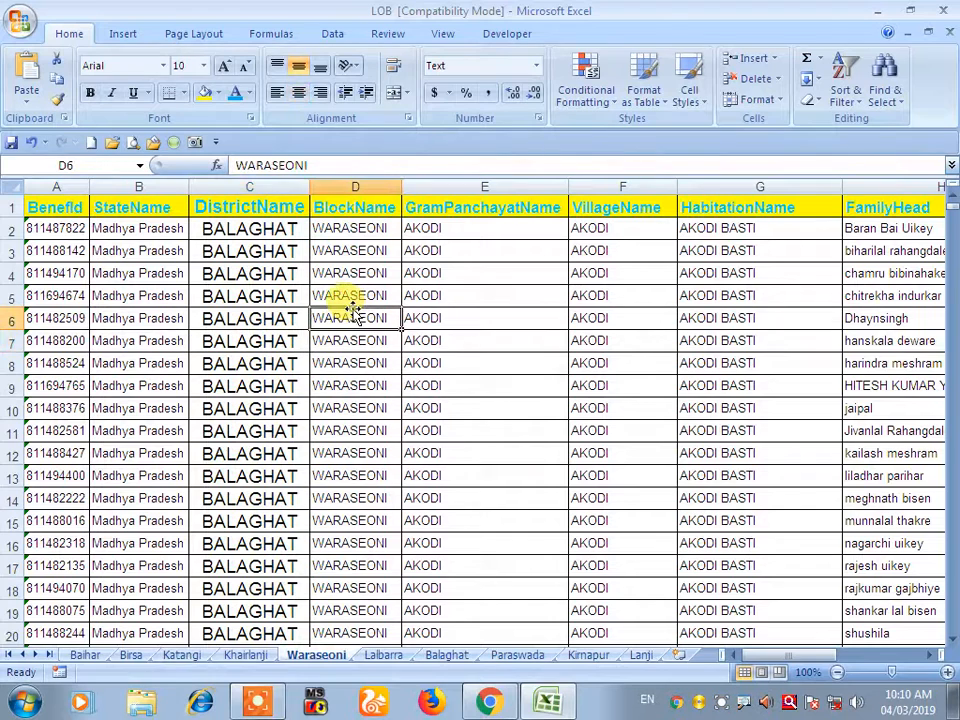
# Review the finished formatting on the Baihar and Birsa sheets, including the rows further down.
pyautogui.click(88, 655)
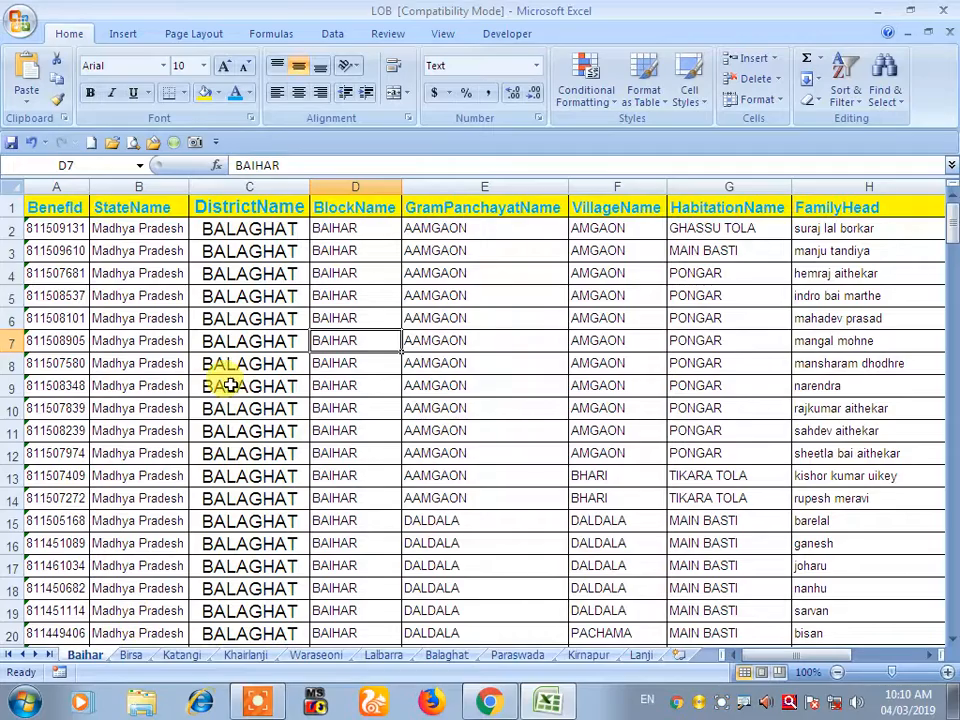
pyautogui.scroll(-17, 229, 385)
pyautogui.moveTo(958, 272); pyautogui.dragTo(761, 249)
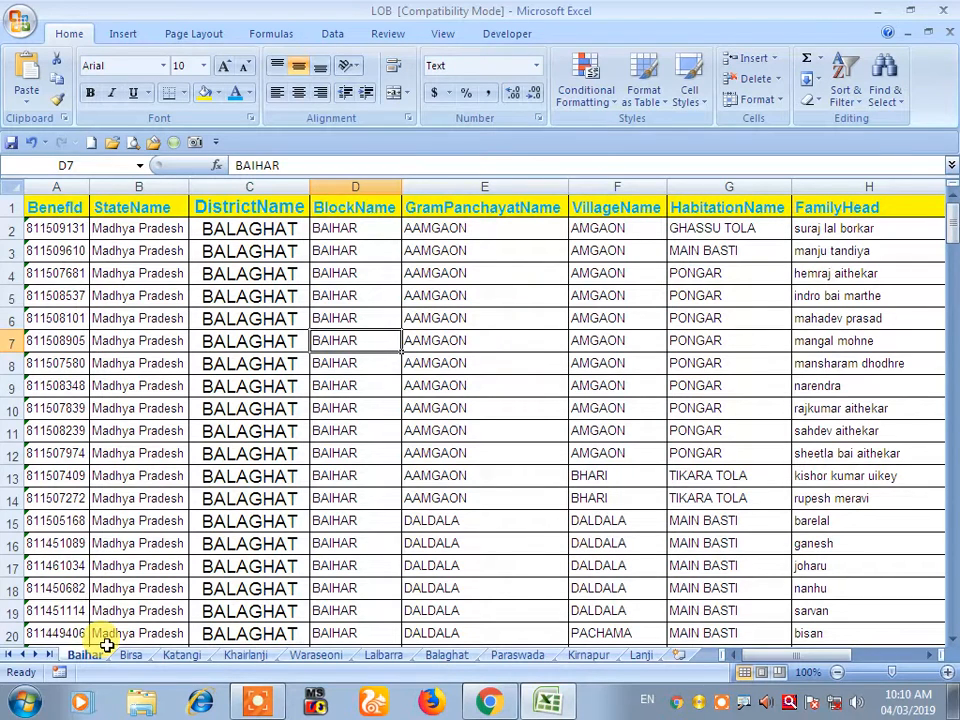
pyautogui.click(250, 497)
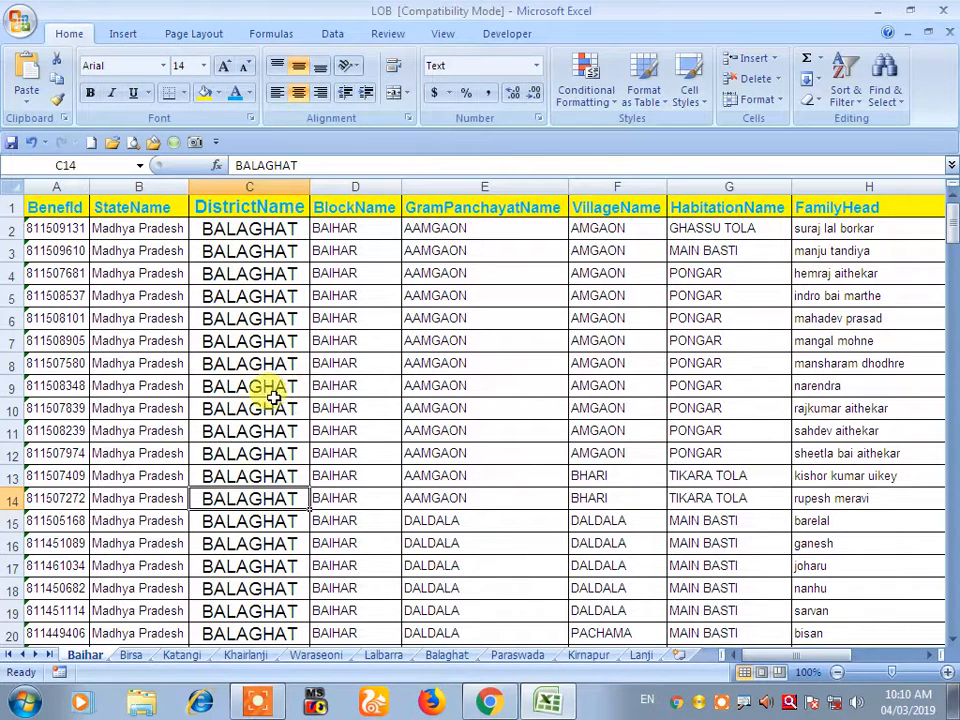
pyautogui.click(147, 655)
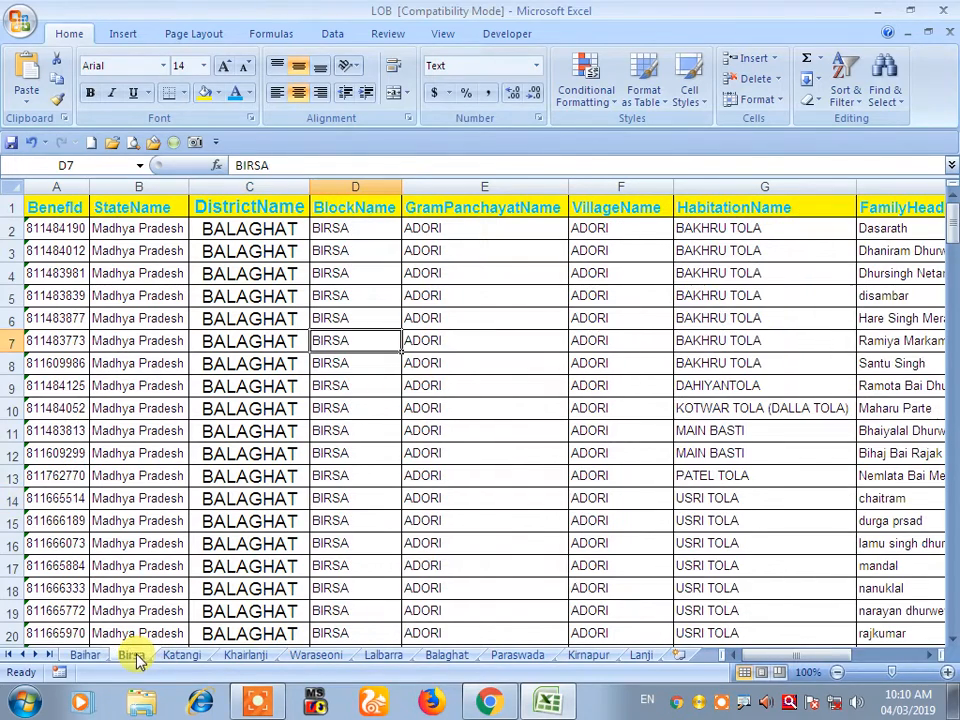
pyautogui.click(330, 520)
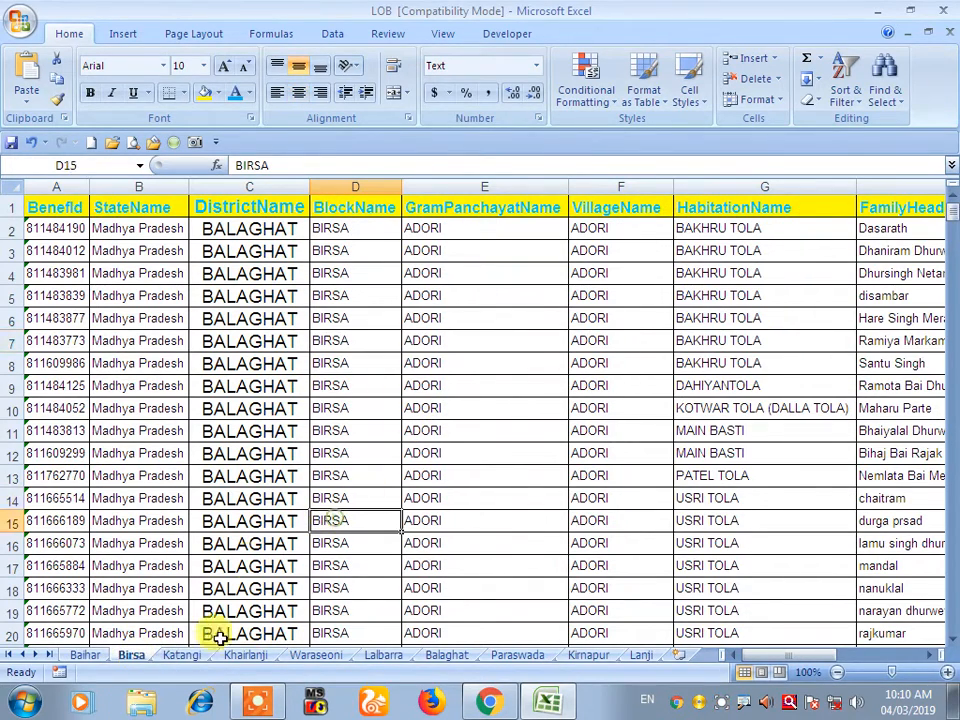
pyautogui.click(87, 655)
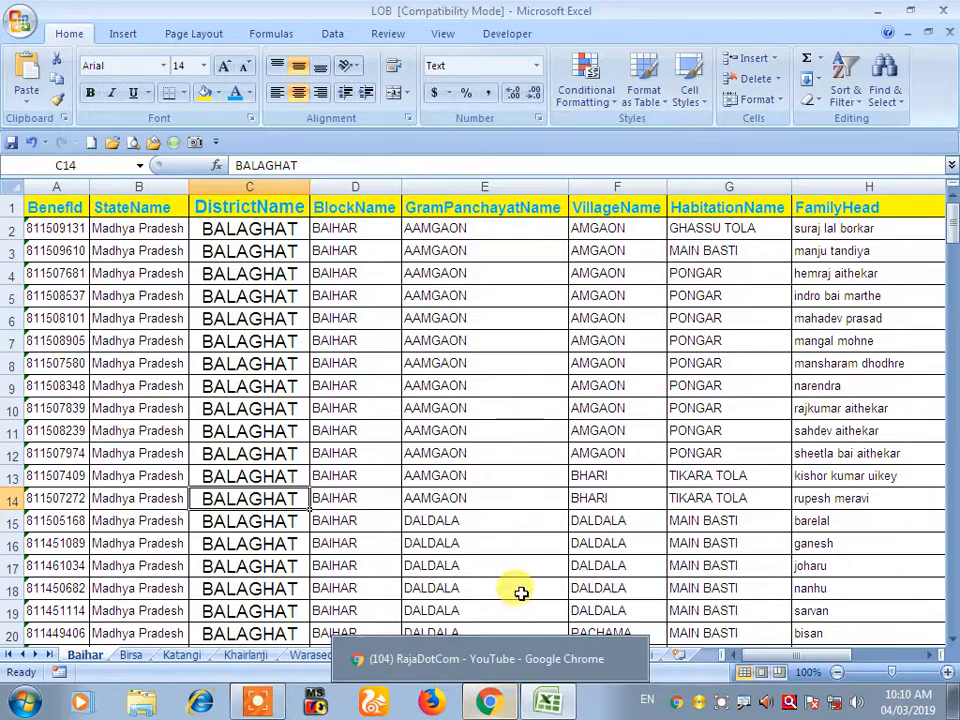
# Switch to Google Chrome to show the RajaDotCom YouTube channel page, keeping the recorder window minimized.
pyautogui.click(490, 707)
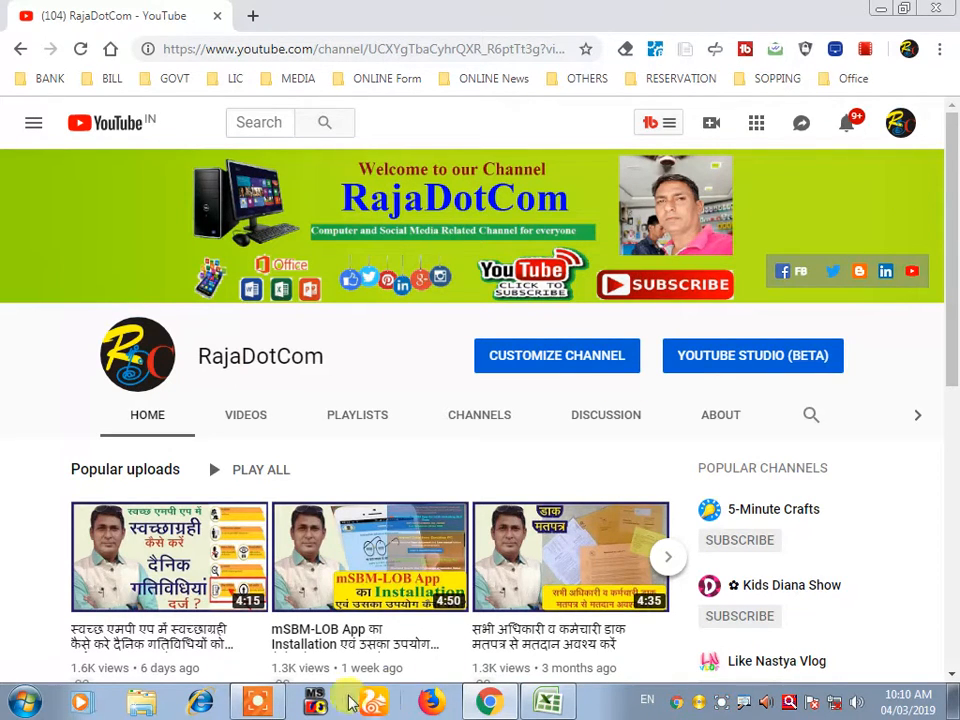
pyautogui.click(258, 703)
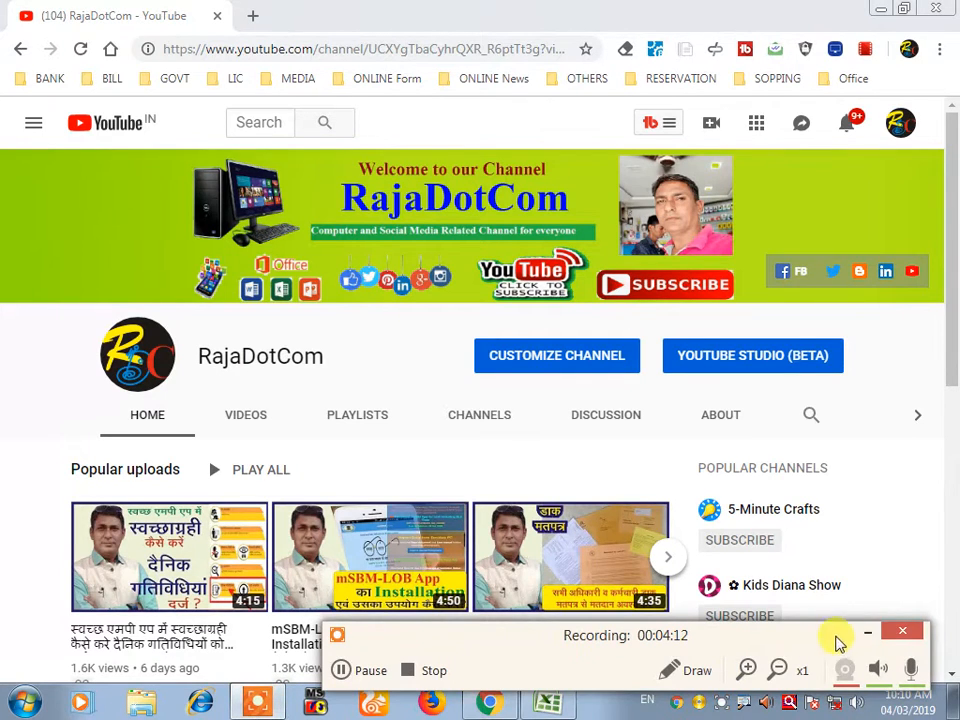
pyautogui.click(866, 636)
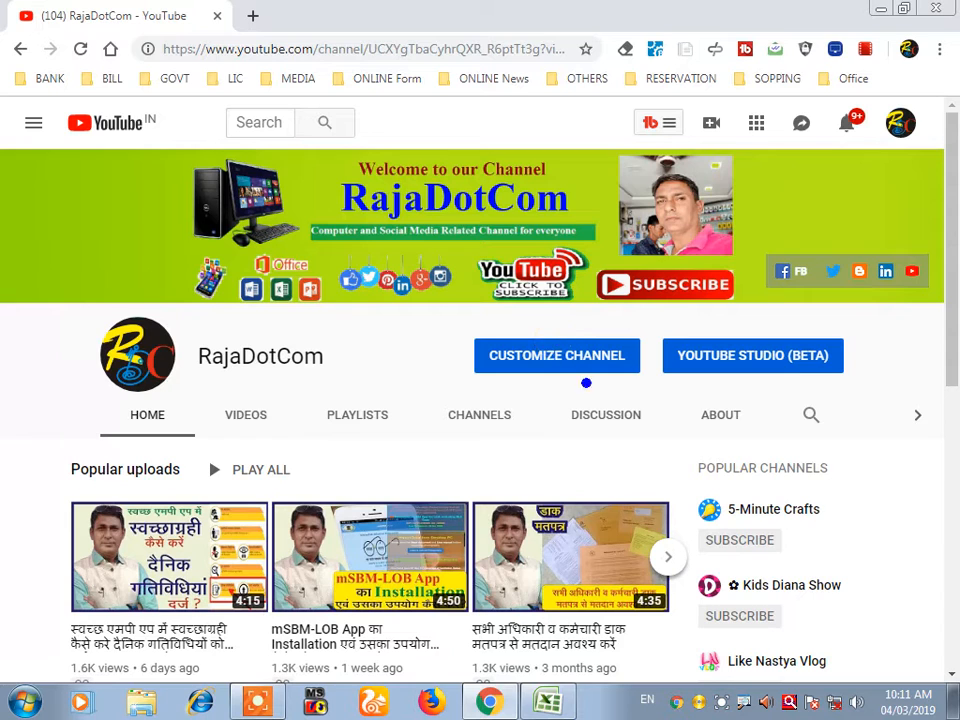
# Mark the Subscribe banner and the notification bell with blue arrows, and clear the annotations.
pyautogui.moveTo(586, 238); pyautogui.dragTo(770, 340)
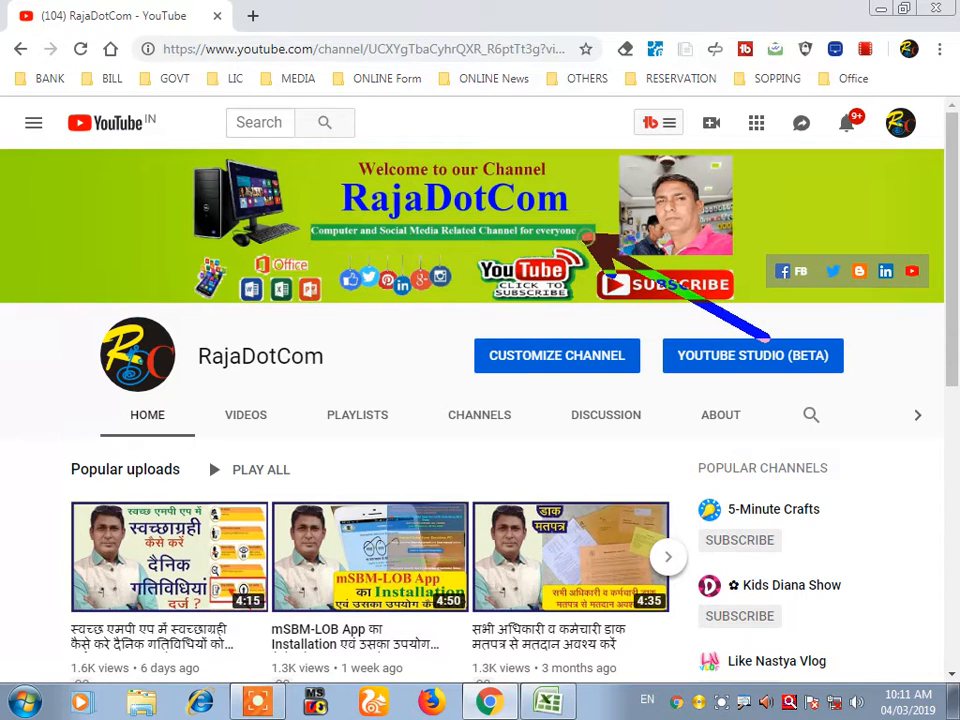
pyautogui.press('Escape')
pyautogui.hotkey('ctrl', '2')
pyautogui.moveTo(678, 300); pyautogui.dragTo(730, 449)
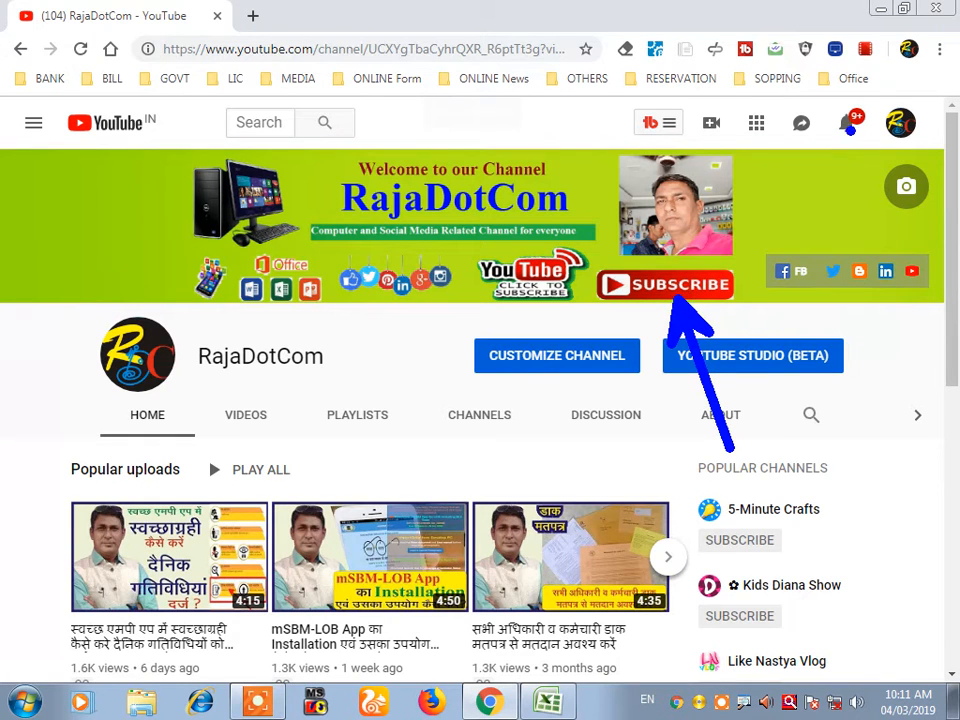
pyautogui.moveTo(860, 232); pyautogui.dragTo(848, 128)
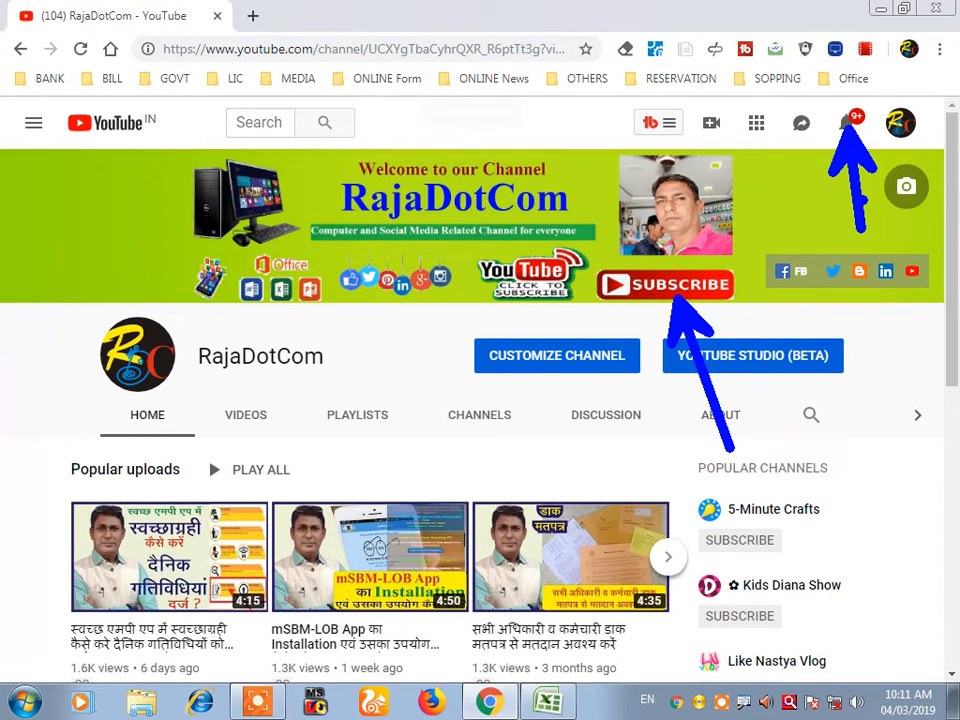
pyautogui.press('Escape')
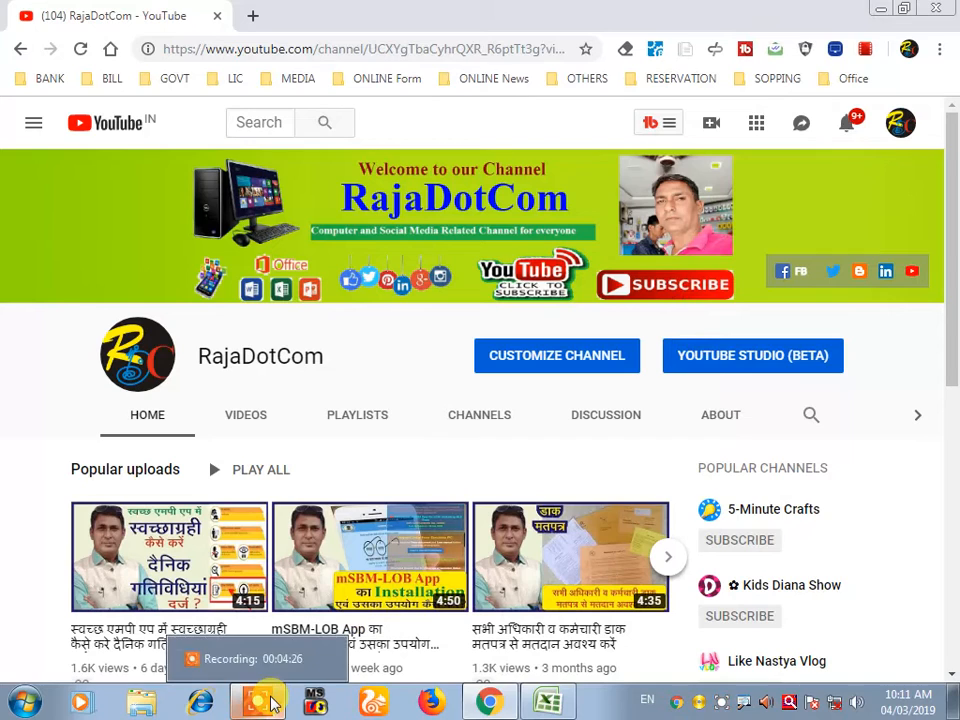